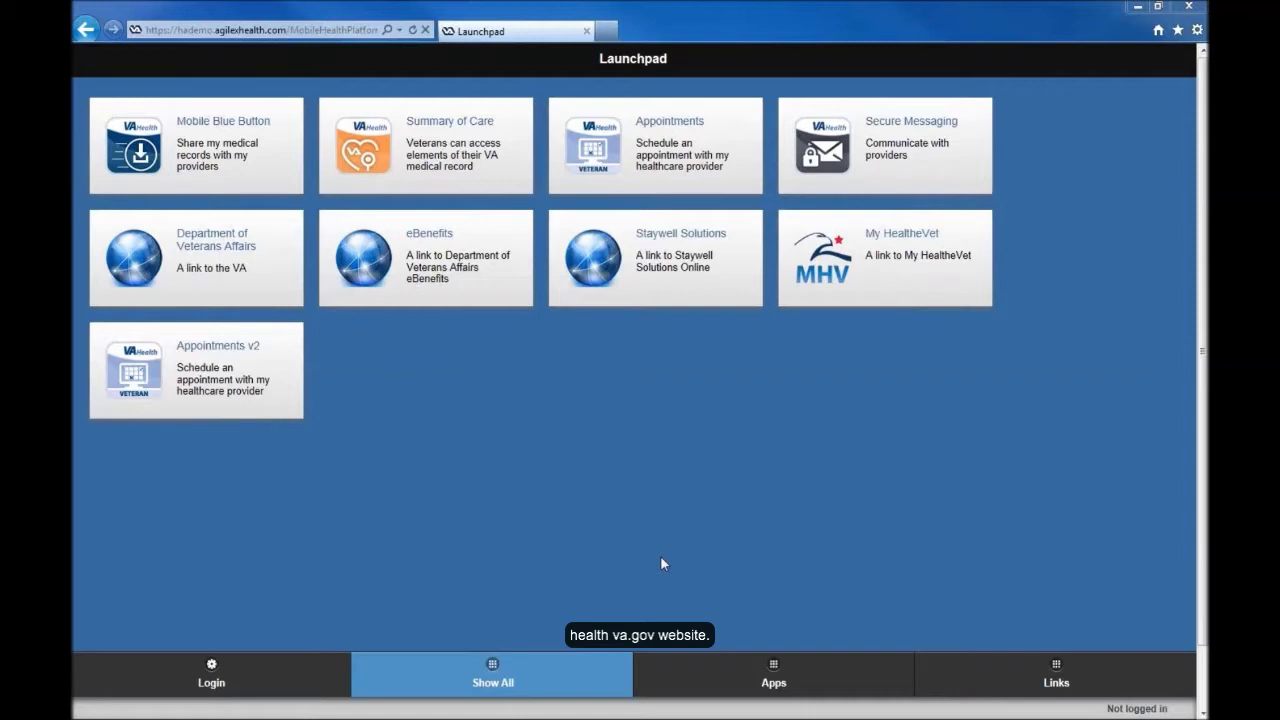
# Step: Log in as test patient zztesttpatient01 with its password
pyautogui.click(211, 668)
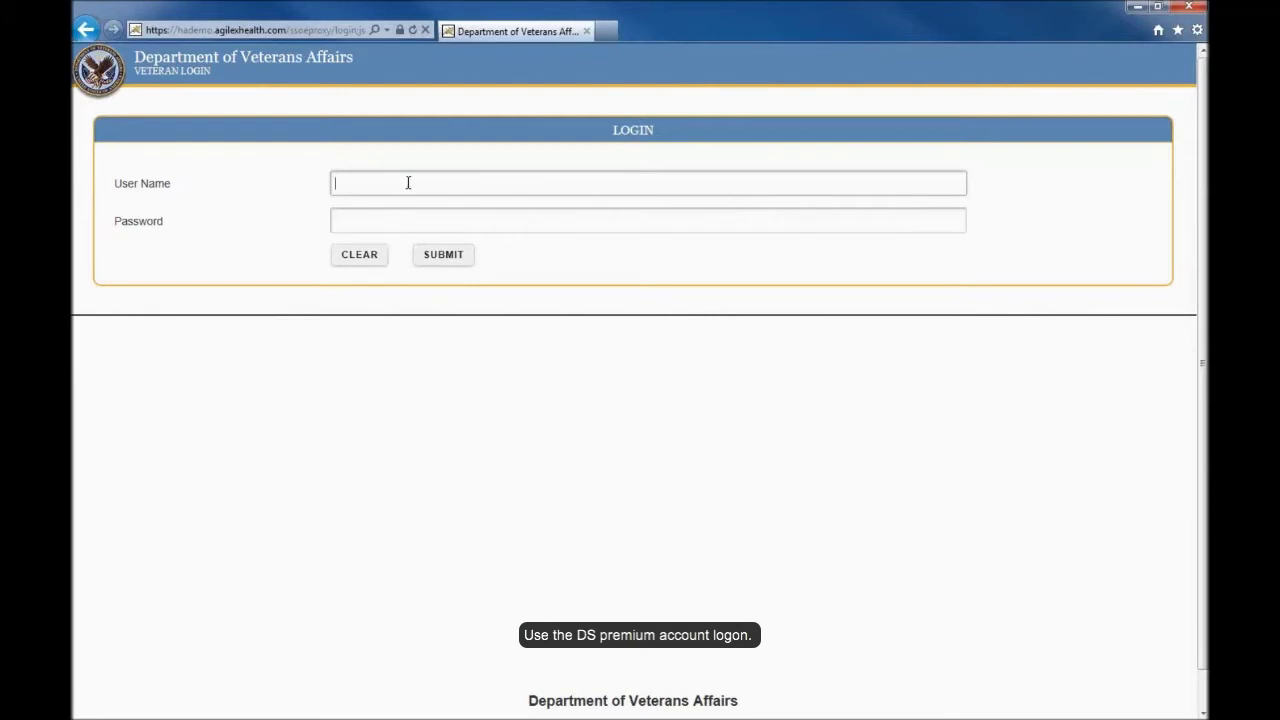
pyautogui.write('zztest')
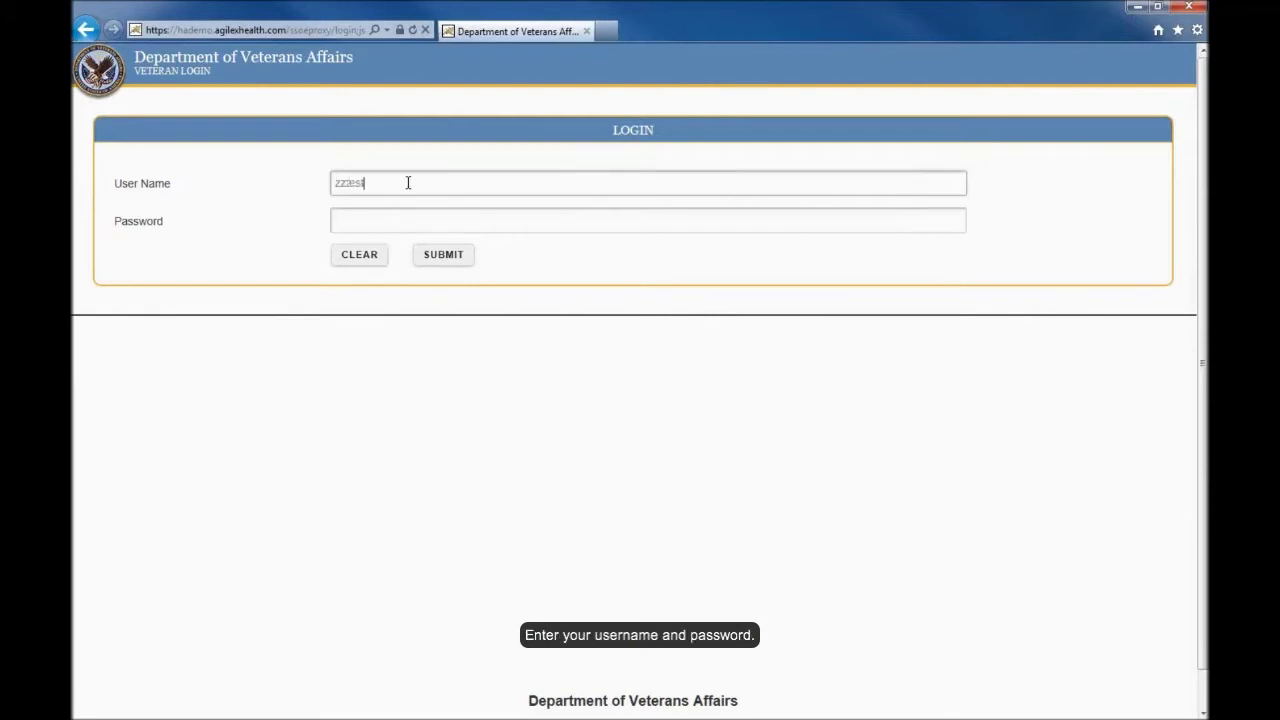
pyautogui.write('t')
pyautogui.write('p')
pyautogui.write('atient01')
pyautogui.press('Tab')
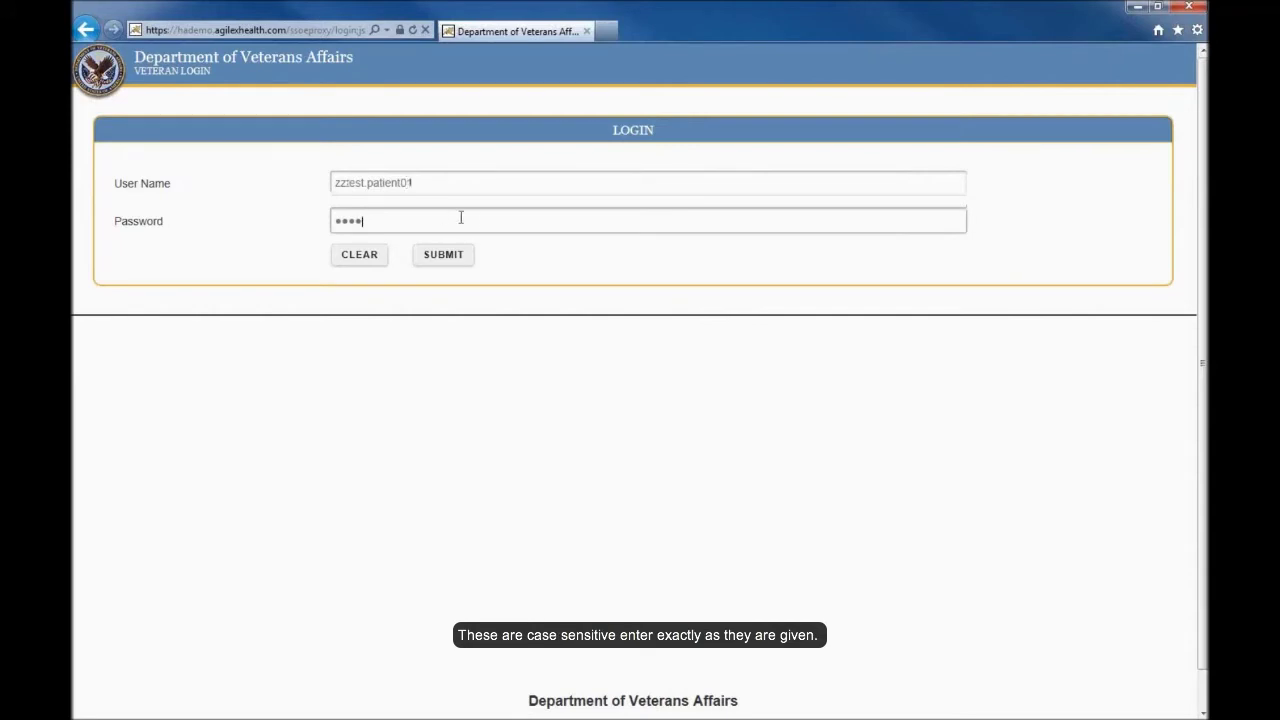
pyautogui.click(443, 259)
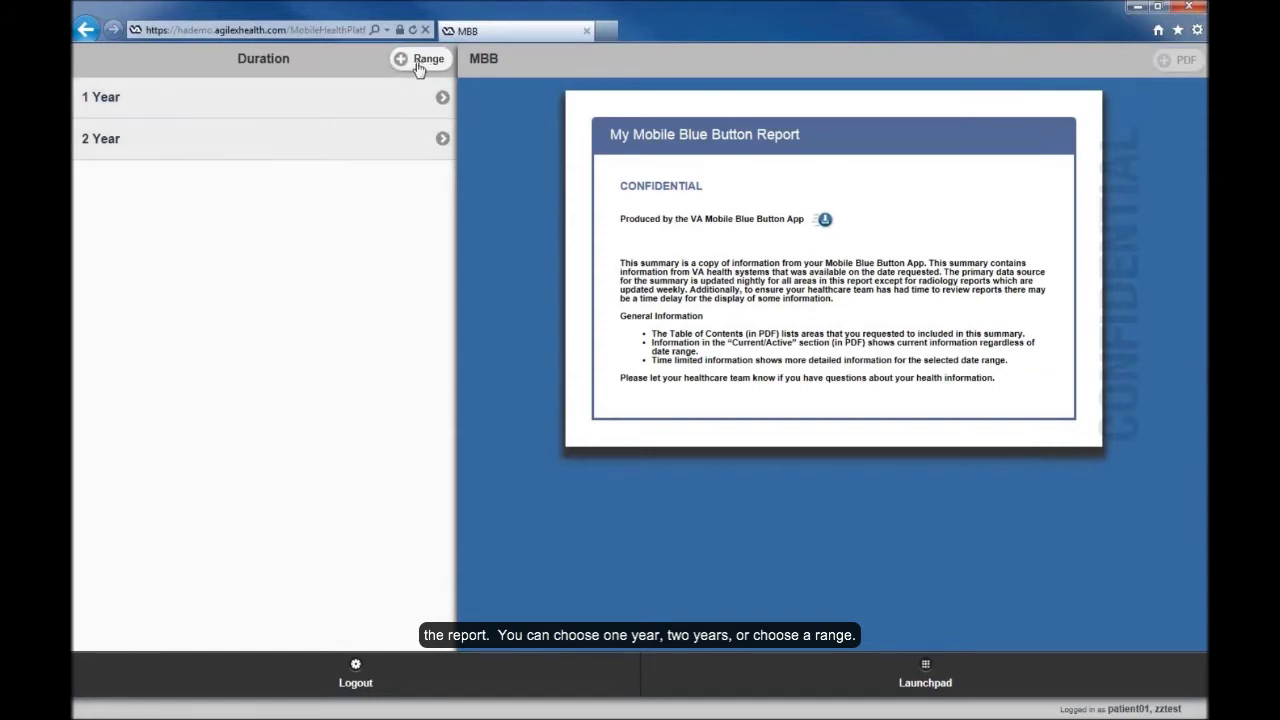
# Step: Set the duration to 1 Year and check every section, Contact Information through Discharge Summaries
pyautogui.click(234, 105)
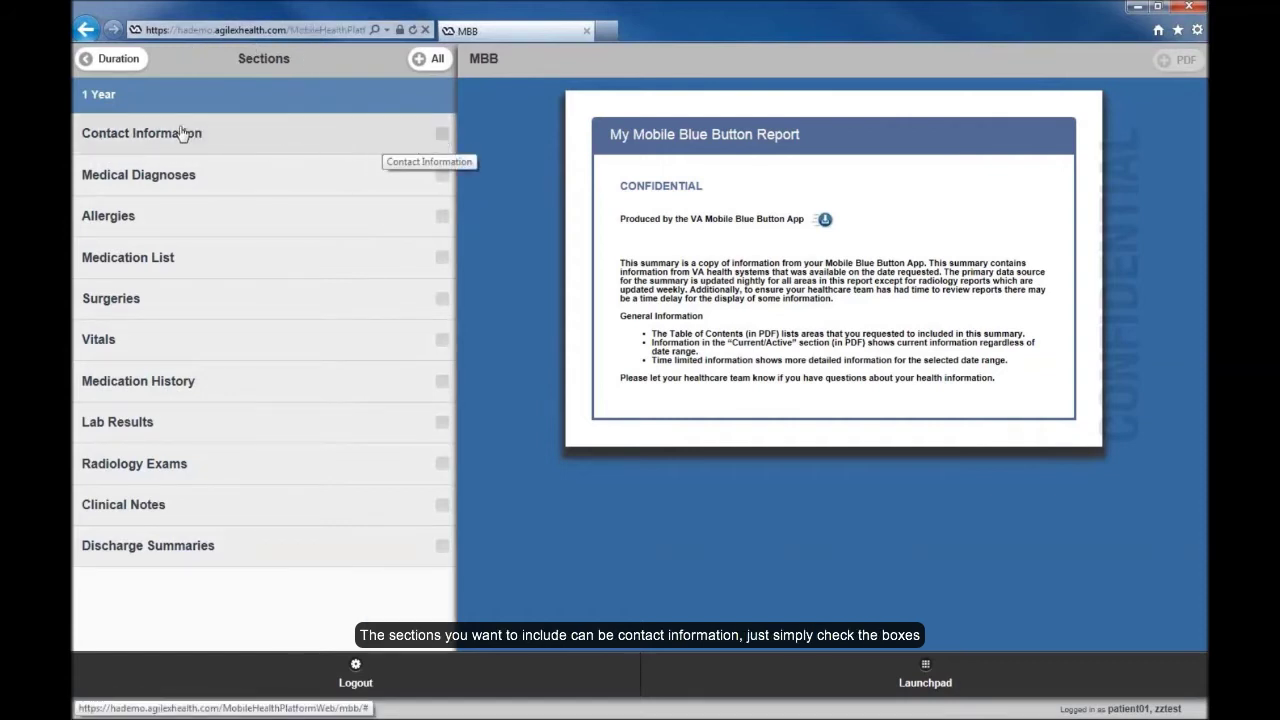
pyautogui.click(441, 133)
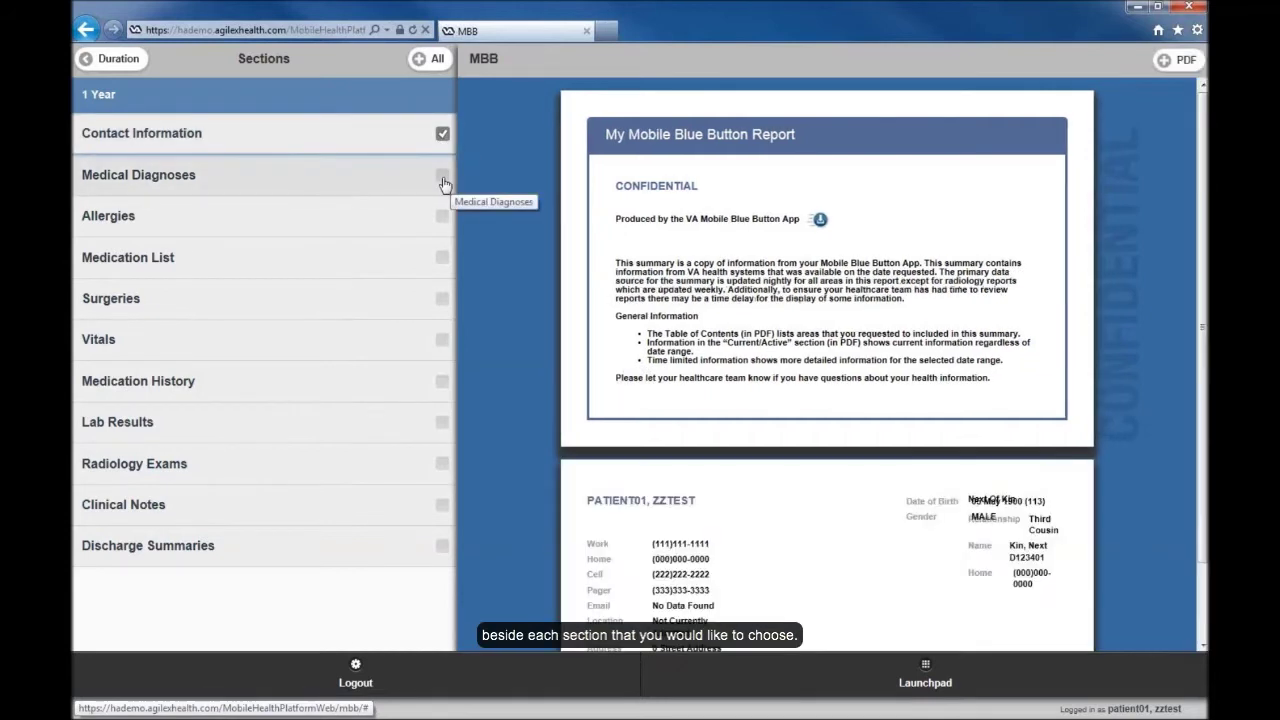
pyautogui.click(443, 180)
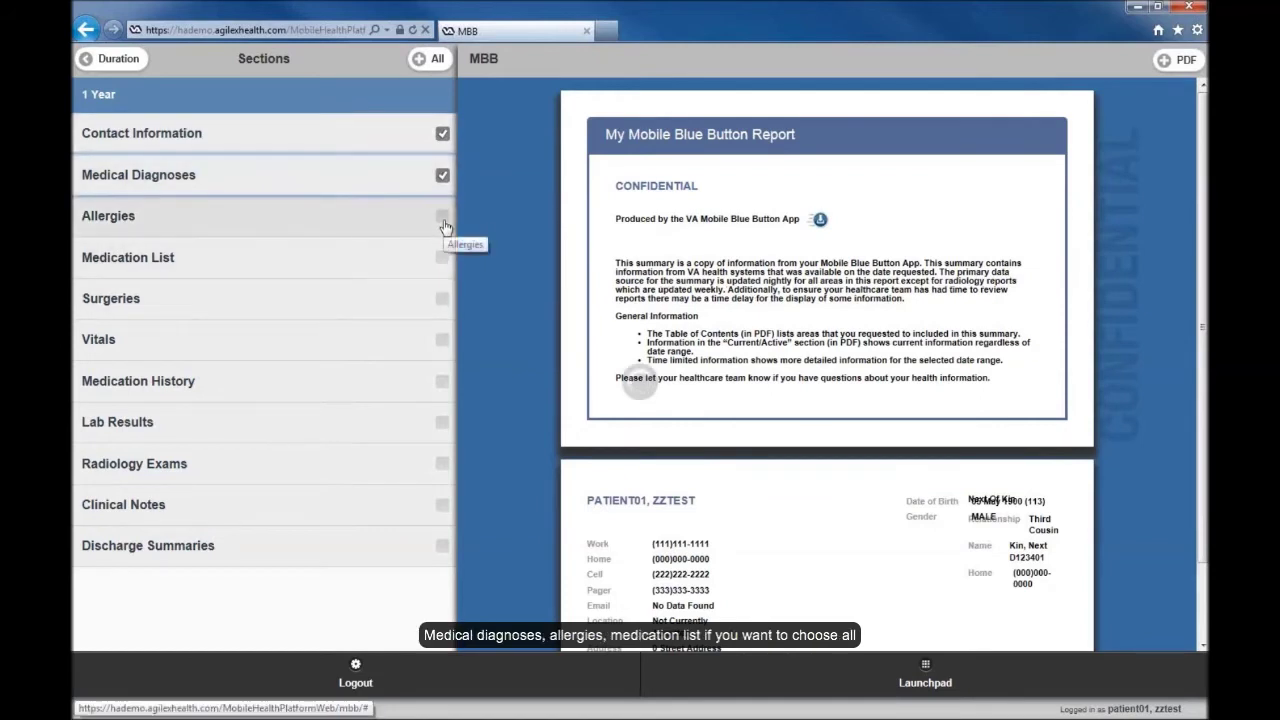
pyautogui.click(445, 227)
pyautogui.click(443, 257)
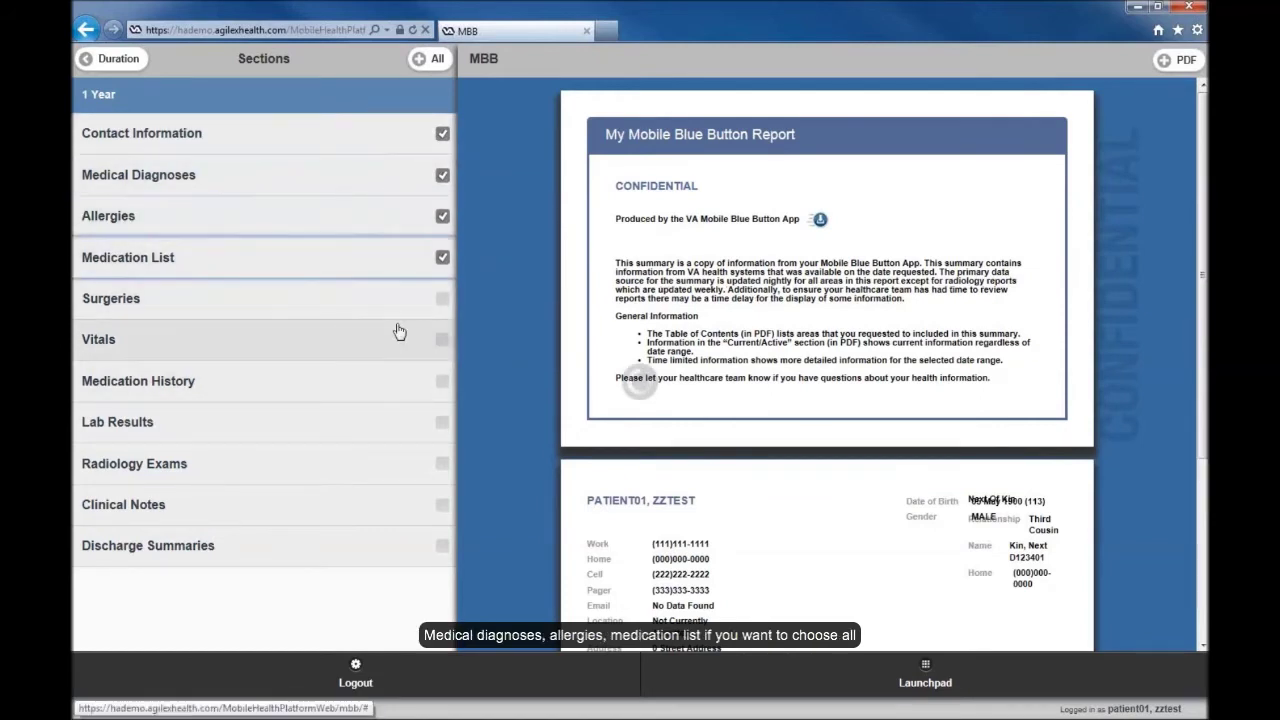
pyautogui.click(437, 62)
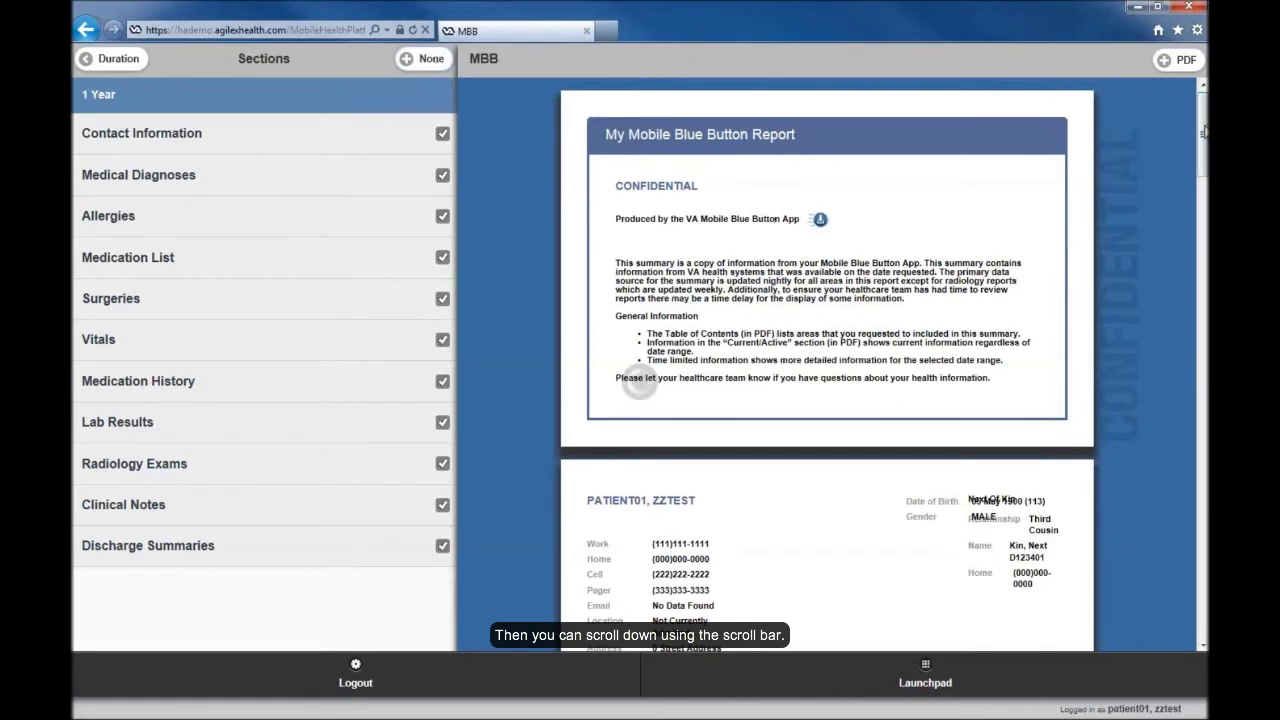
pyautogui.moveTo(1203, 132)
pyautogui.mouseDown()
pyautogui.moveTo(1164, 384)
pyautogui.moveTo(1171, 628)
pyautogui.moveTo(1195, 580)
pyautogui.moveTo(1178, 274)
pyautogui.moveTo(1185, 110)
pyautogui.mouseUp()
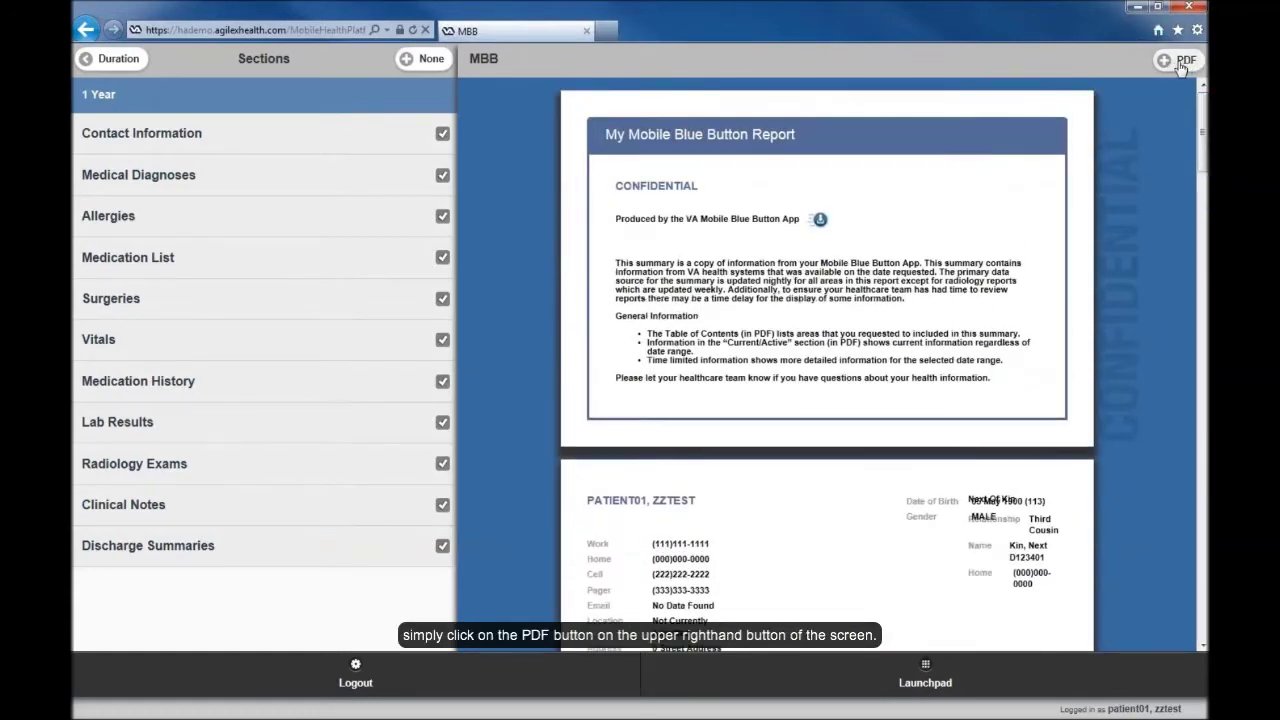
# Step: Generate the one-year report as a six-page PDF
pyautogui.click(1181, 62)
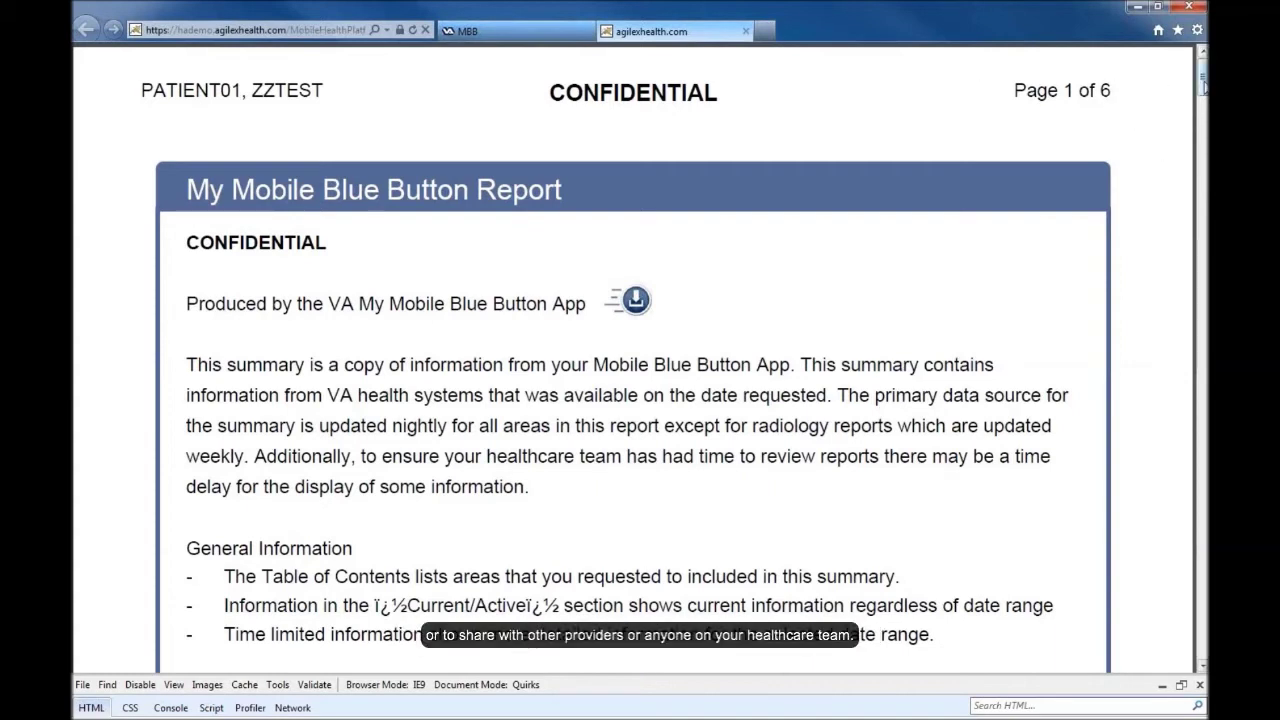
pyautogui.scroll(-1, 1120, 280)
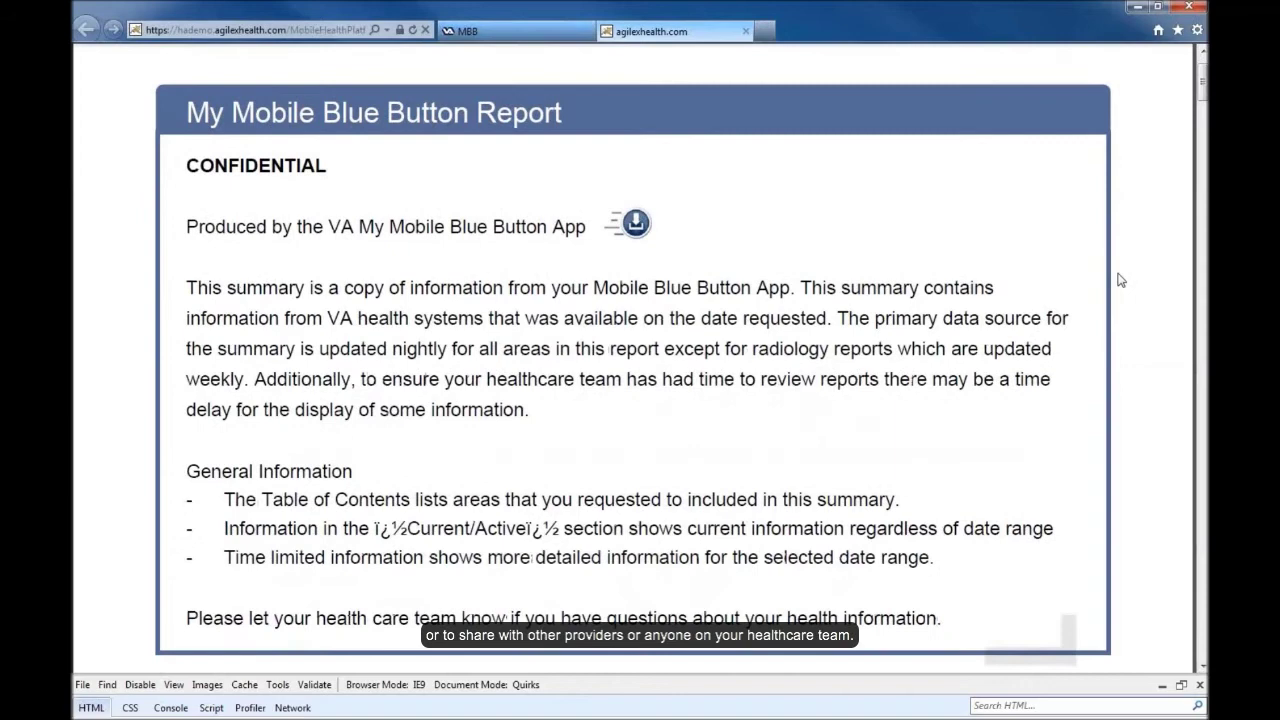
pyautogui.scroll(-1, 1120, 280)
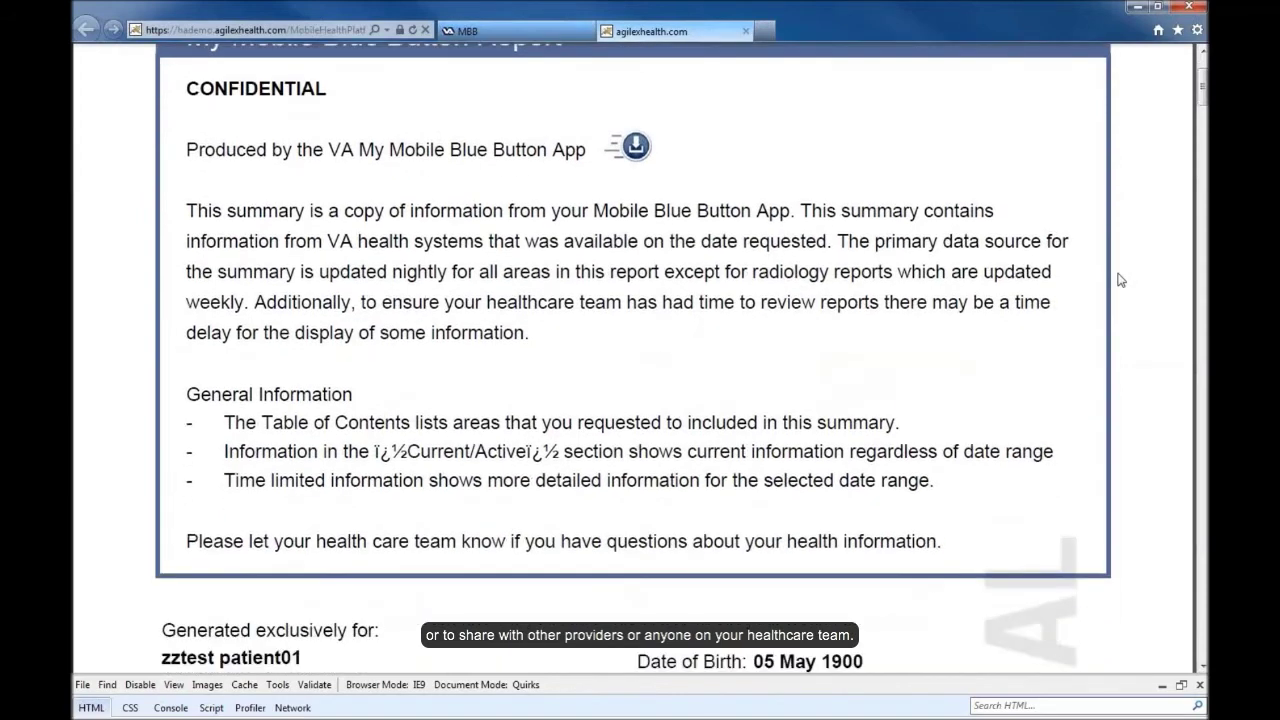
pyautogui.scroll(-1, 1120, 280)
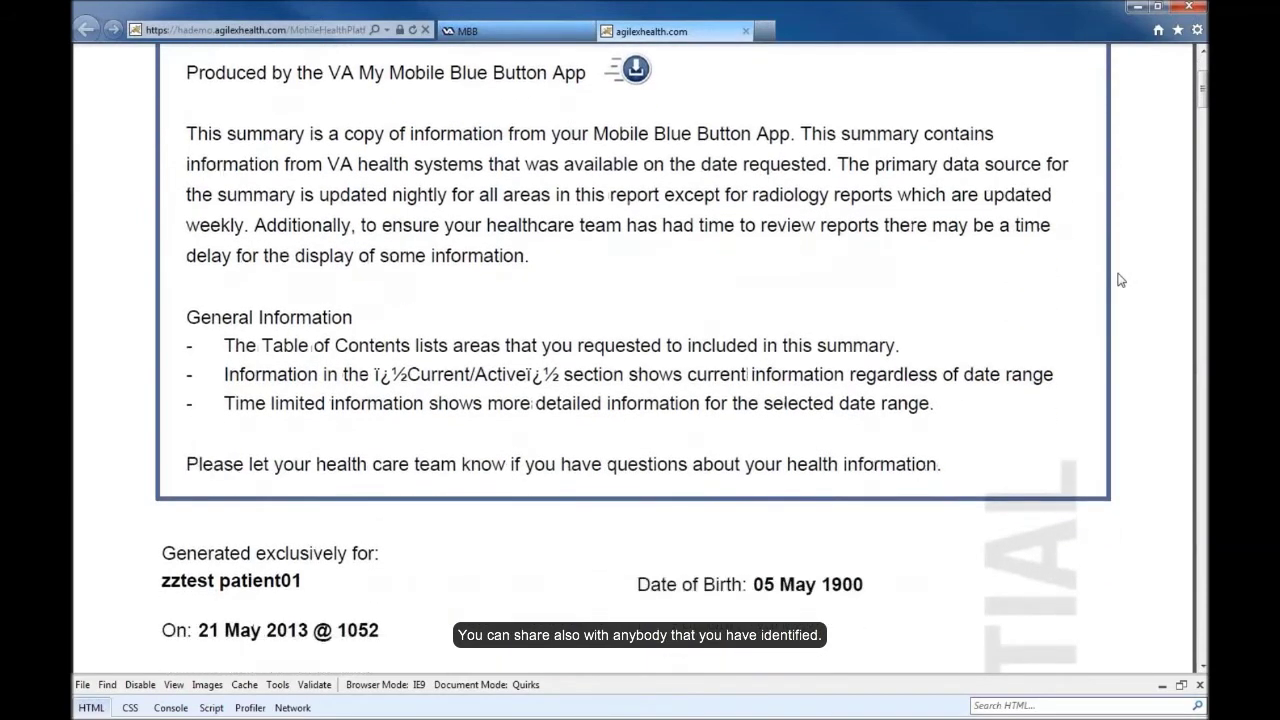
pyautogui.scroll(-2, 1120, 280)
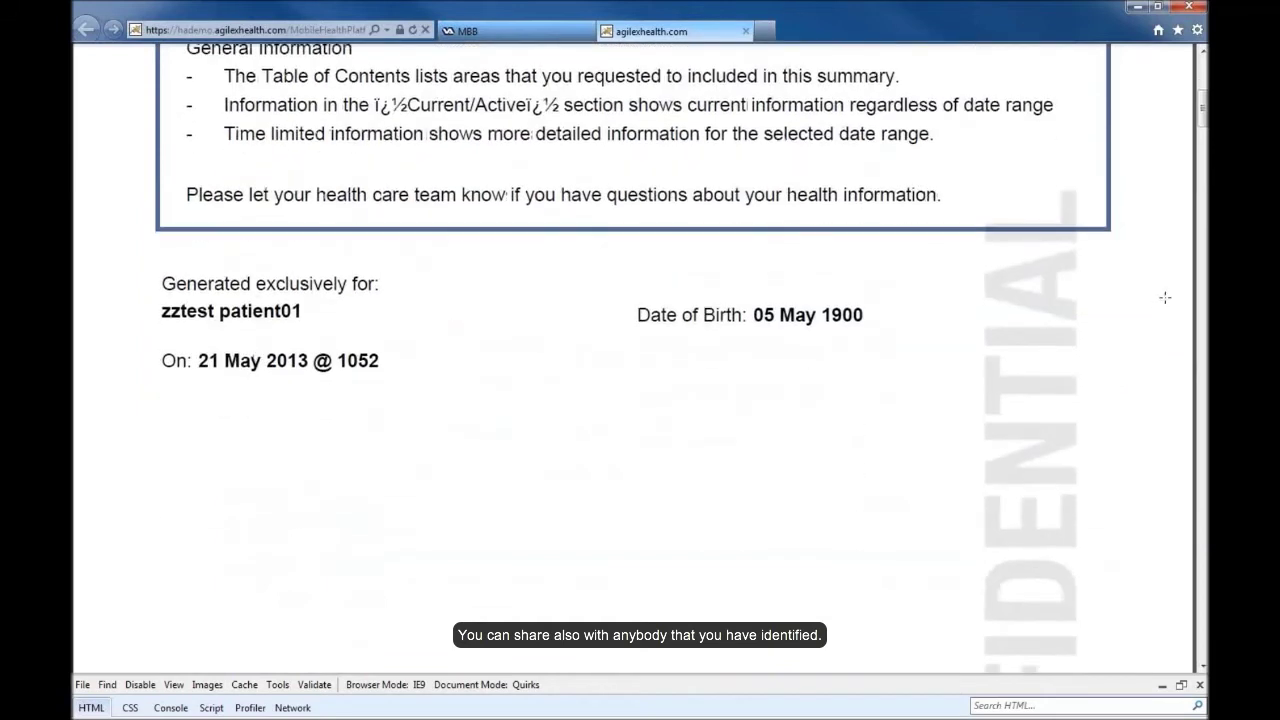
# Step: Scroll the PDF past the Medication List to the Surgeries table
pyautogui.scroll(-1, 1158, 305)
pyautogui.scroll(-1, 1158, 305)
pyautogui.scroll(-1, 1158, 305)
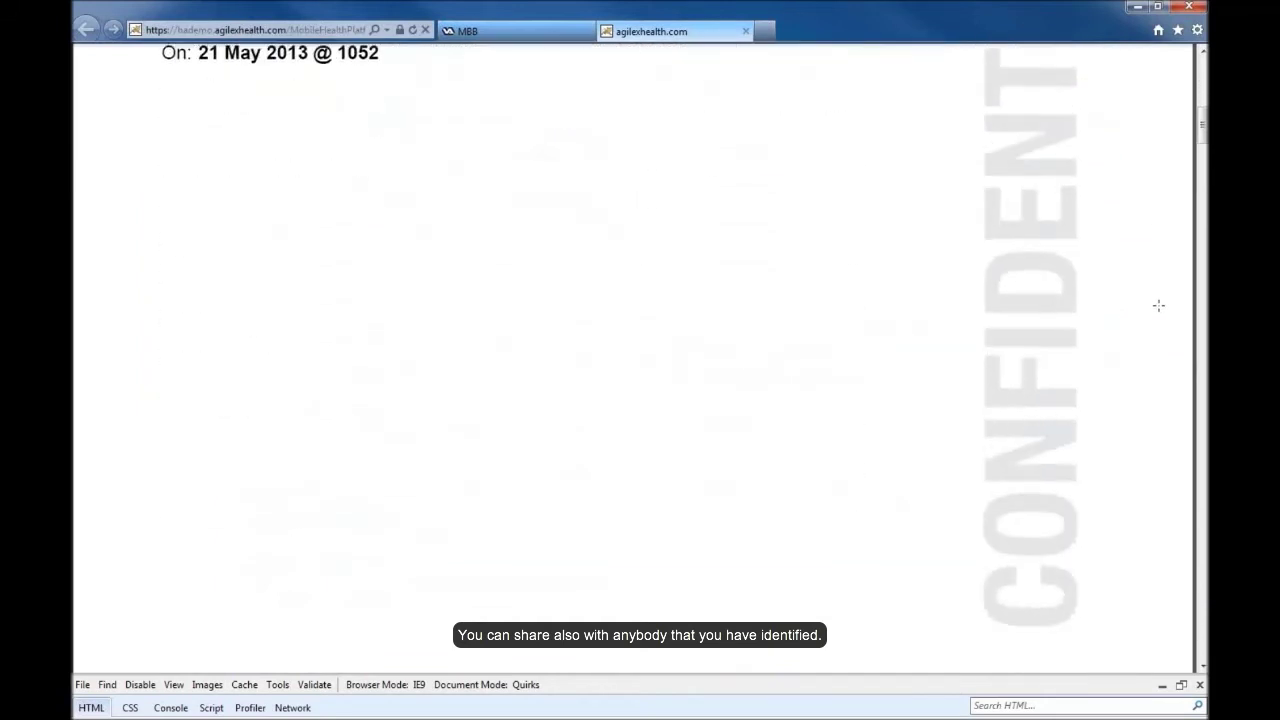
pyautogui.scroll(-1, 1158, 305)
pyautogui.scroll(-1, 1158, 305)
pyautogui.scroll(-1, 1158, 305)
pyautogui.scroll(-1, 1158, 305)
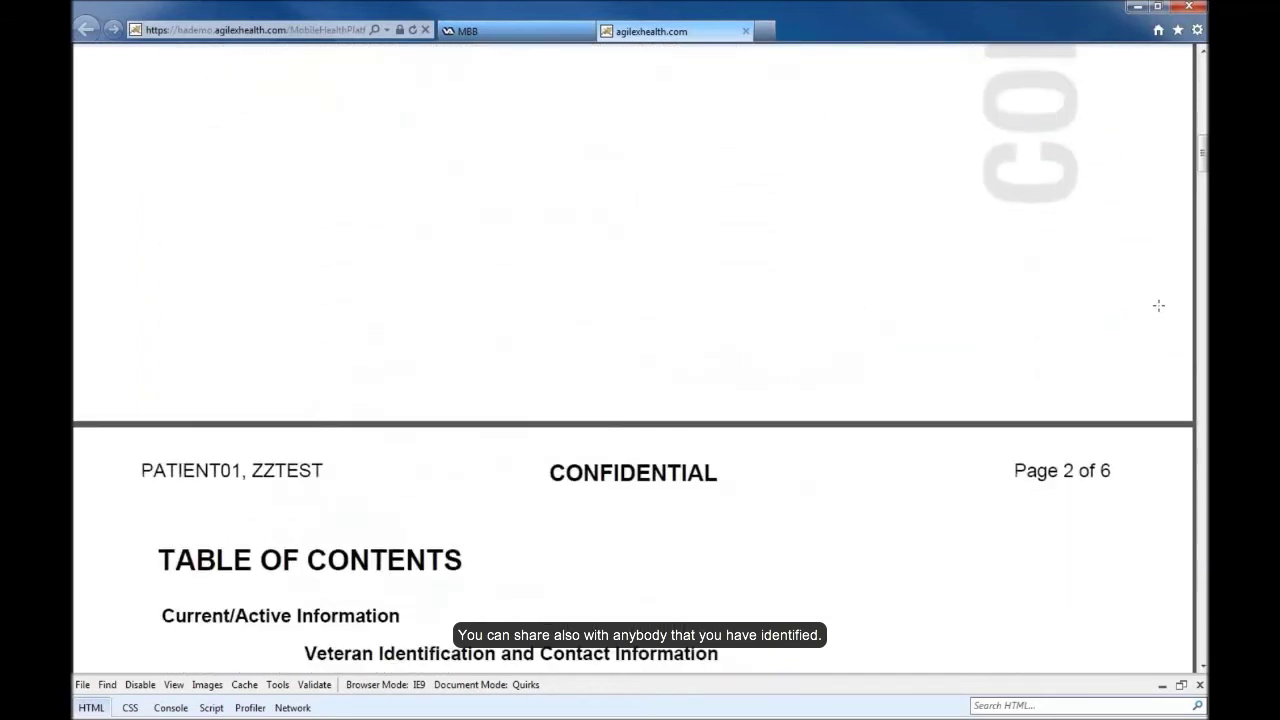
pyautogui.scroll(-1, 1158, 305)
pyautogui.scroll(-1, 1158, 300)
pyautogui.scroll(-1, 1158, 305)
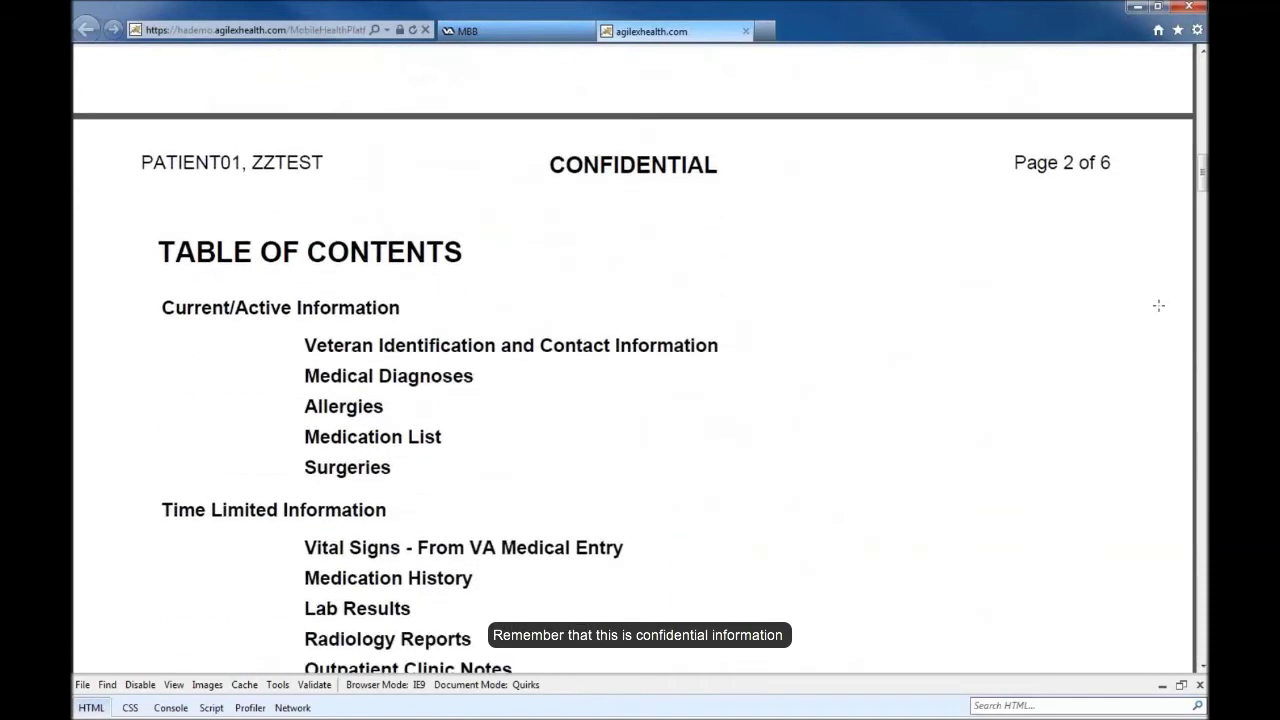
pyautogui.scroll(-1, 1158, 305)
pyautogui.scroll(-1, 1158, 305)
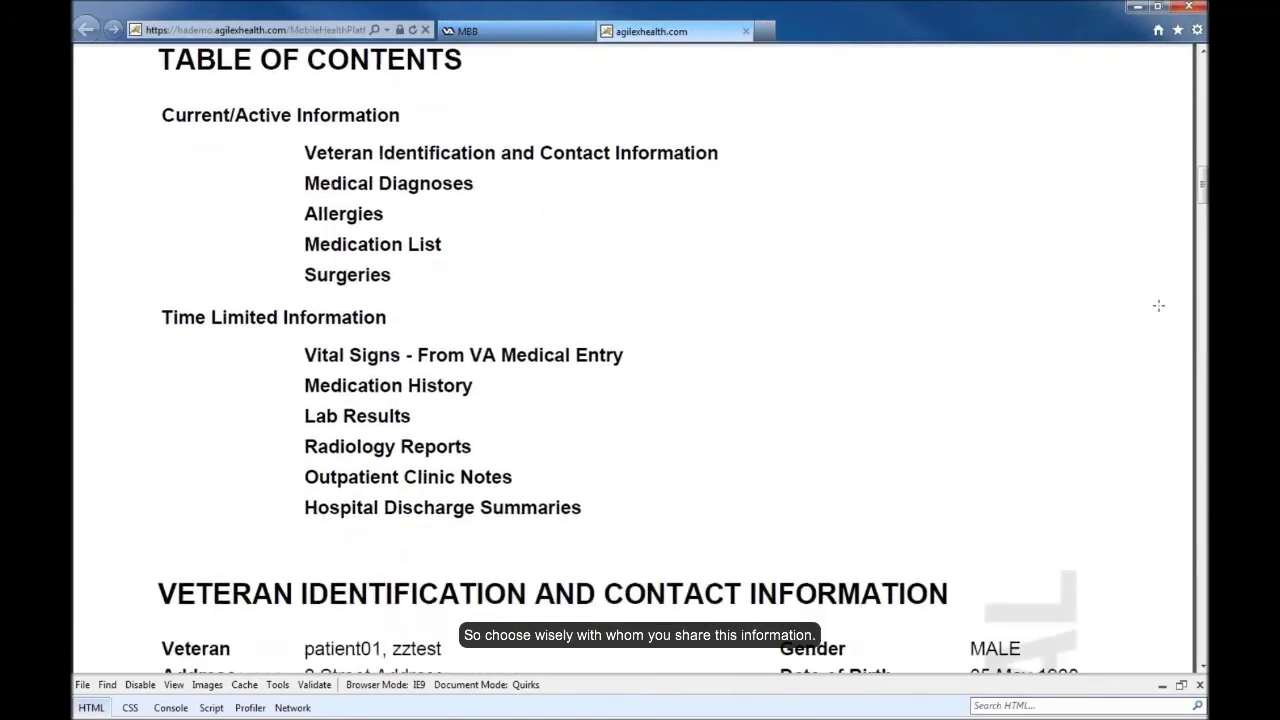
pyautogui.scroll(-1, 1158, 305)
pyautogui.scroll(-1, 1158, 305)
pyautogui.scroll(-1, 1158, 305)
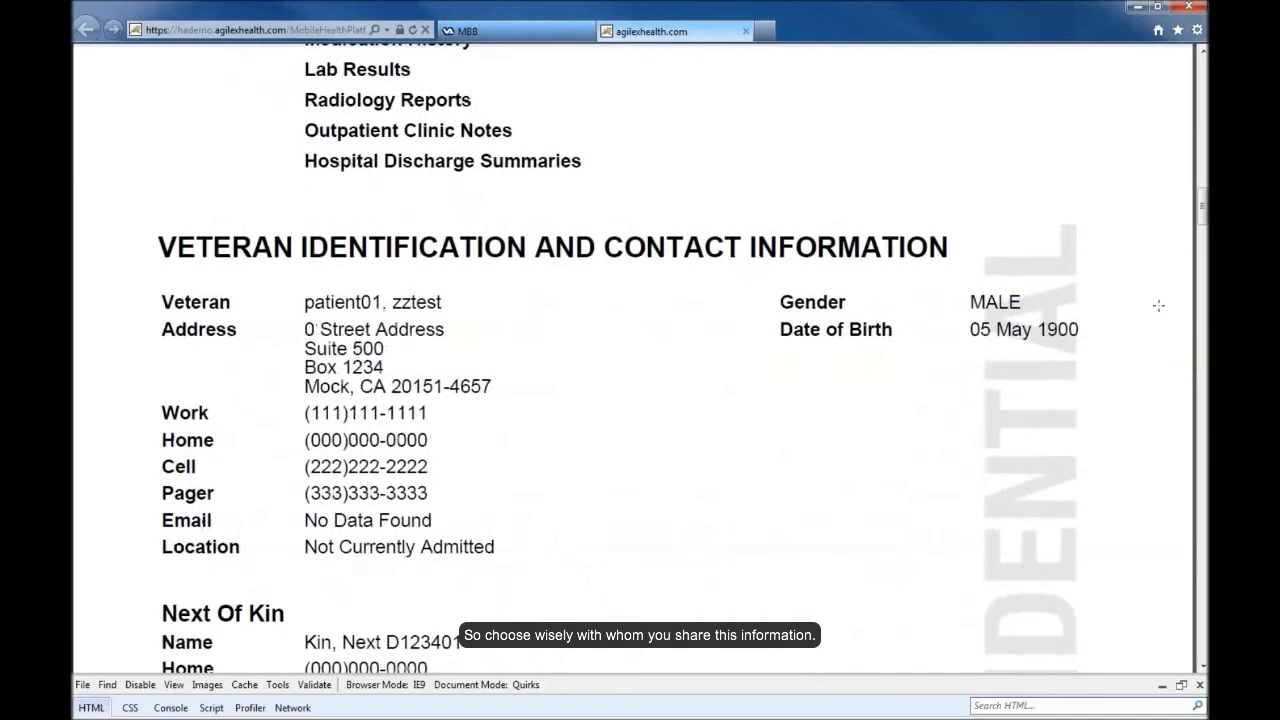
pyautogui.scroll(-1, 1158, 305)
pyautogui.scroll(-1, 1158, 305)
pyautogui.scroll(-1, 1158, 305)
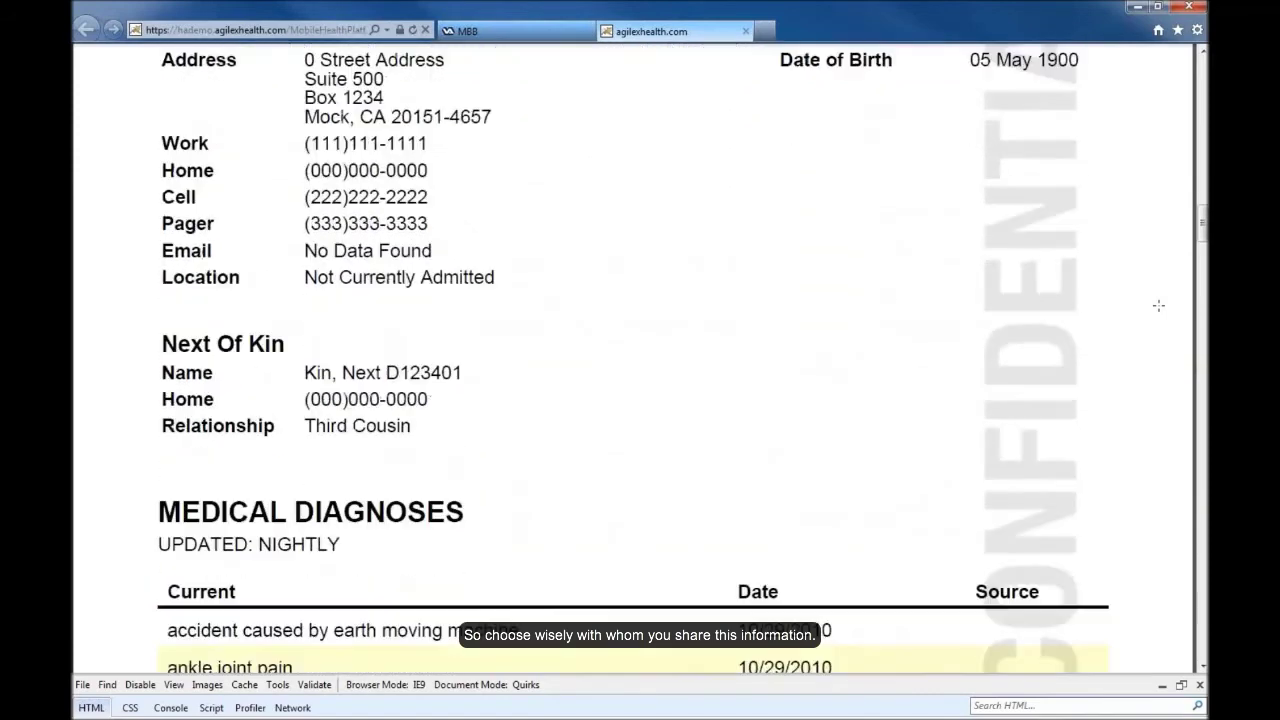
pyautogui.scroll(-2, 1158, 305)
pyautogui.scroll(-2, 1158, 305)
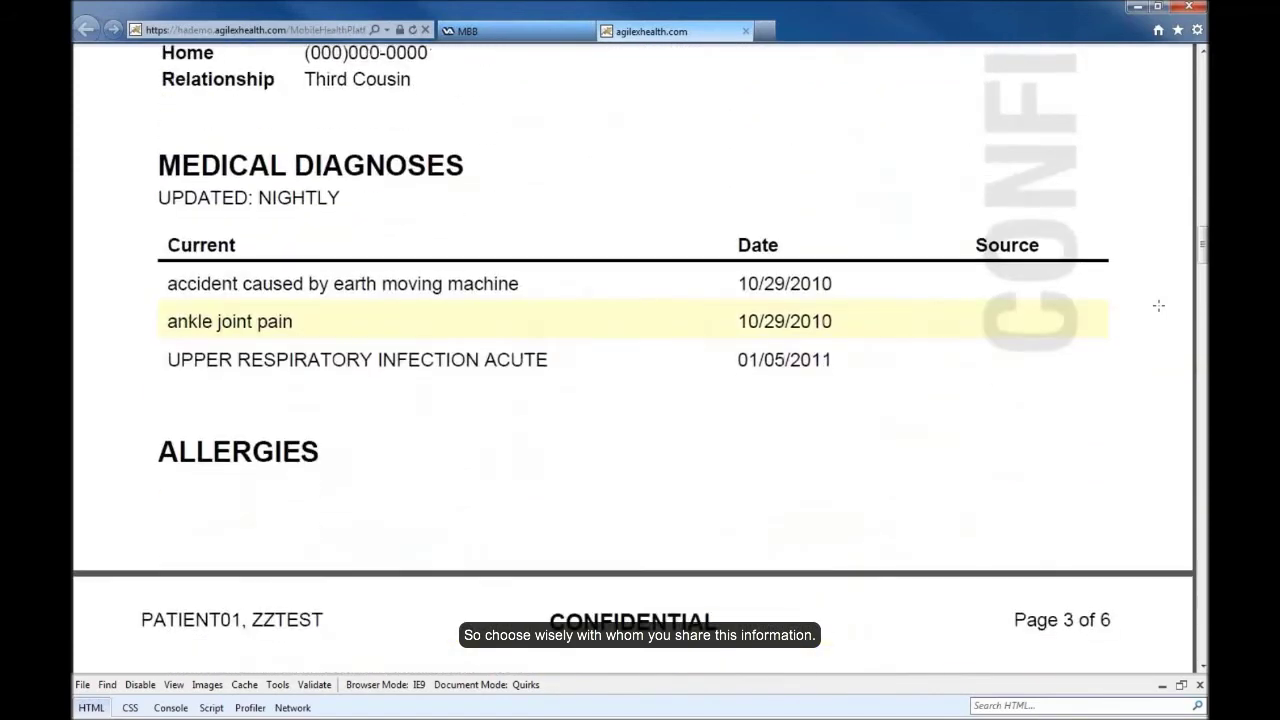
pyautogui.scroll(-1, 1158, 305)
pyautogui.scroll(-1, 1158, 305)
pyautogui.scroll(-2, 1158, 305)
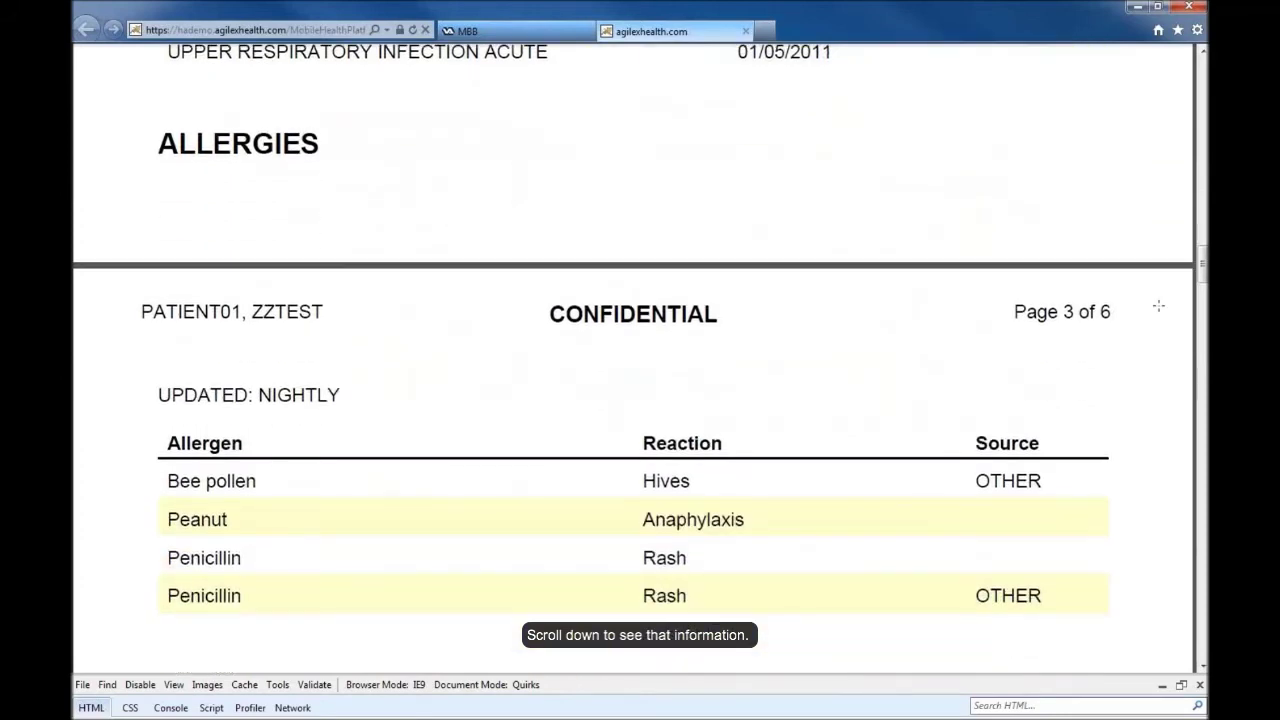
pyautogui.scroll(-1, 1158, 305)
pyautogui.scroll(-1, 1158, 305)
pyautogui.scroll(-2, 1158, 305)
pyautogui.scroll(-1, 1158, 305)
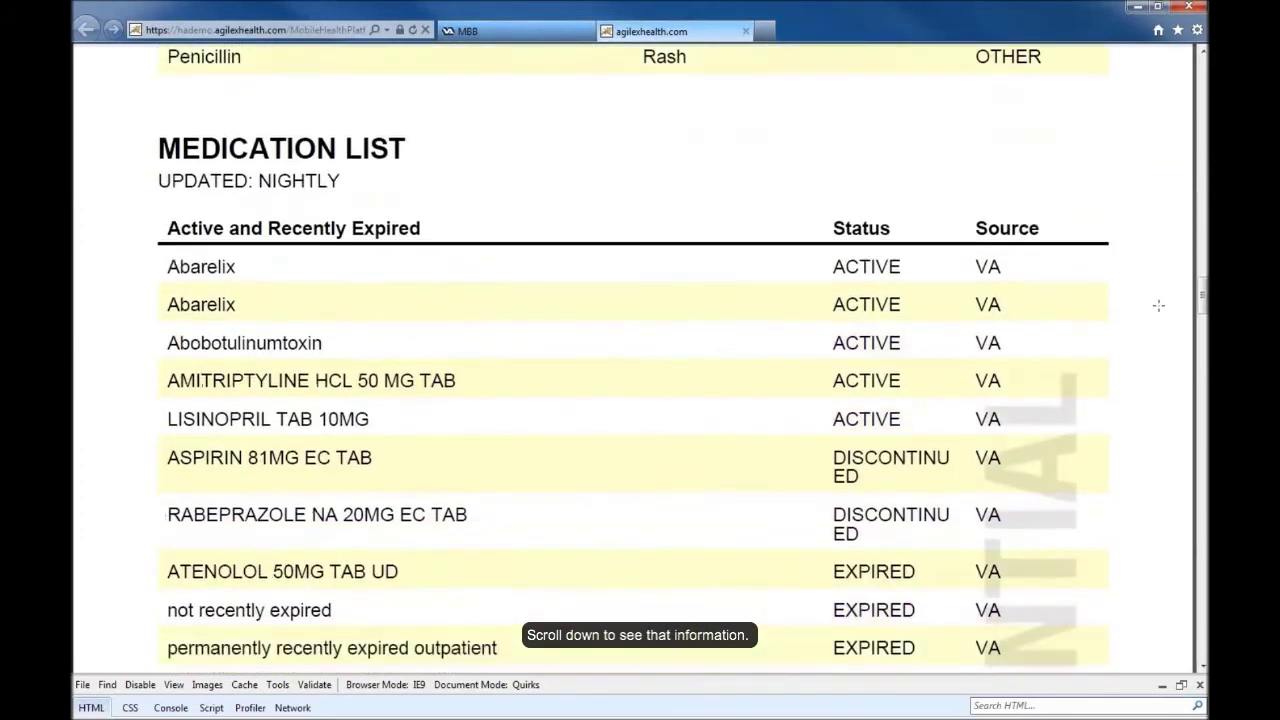
pyautogui.scroll(-2, 1158, 308)
pyautogui.scroll(-2, 1158, 308)
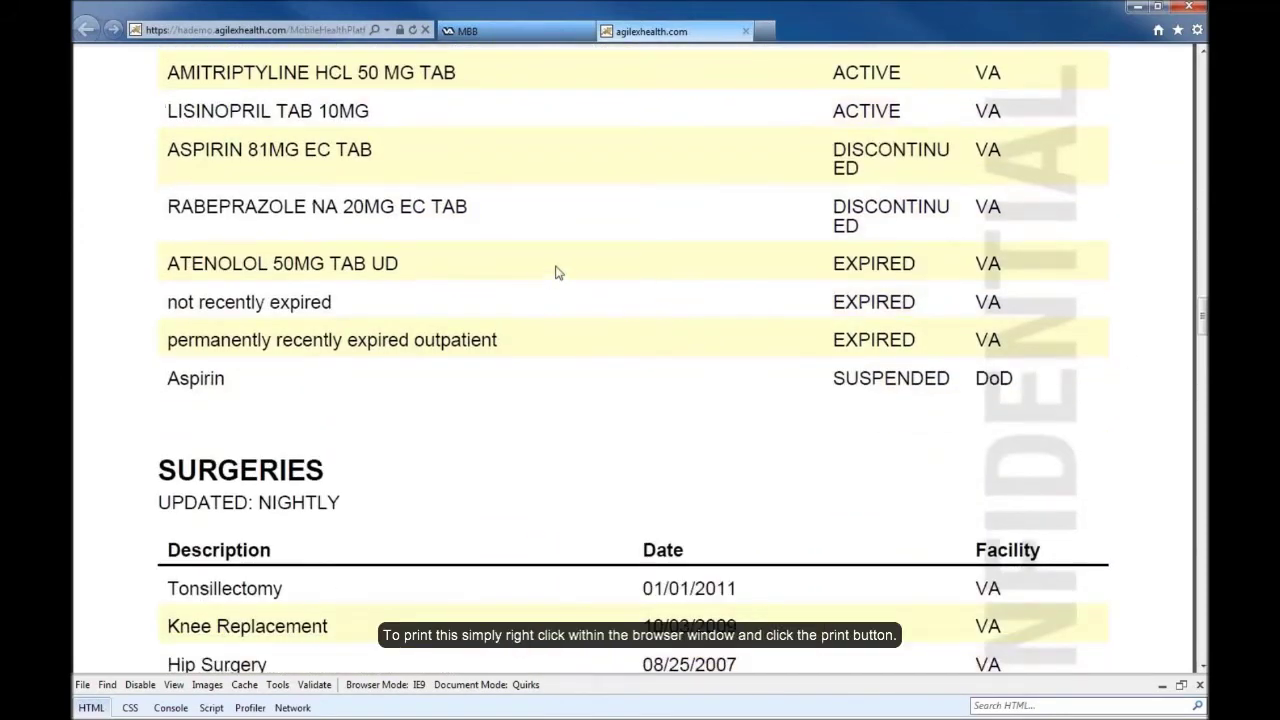
pyautogui.rightClick(610, 249)
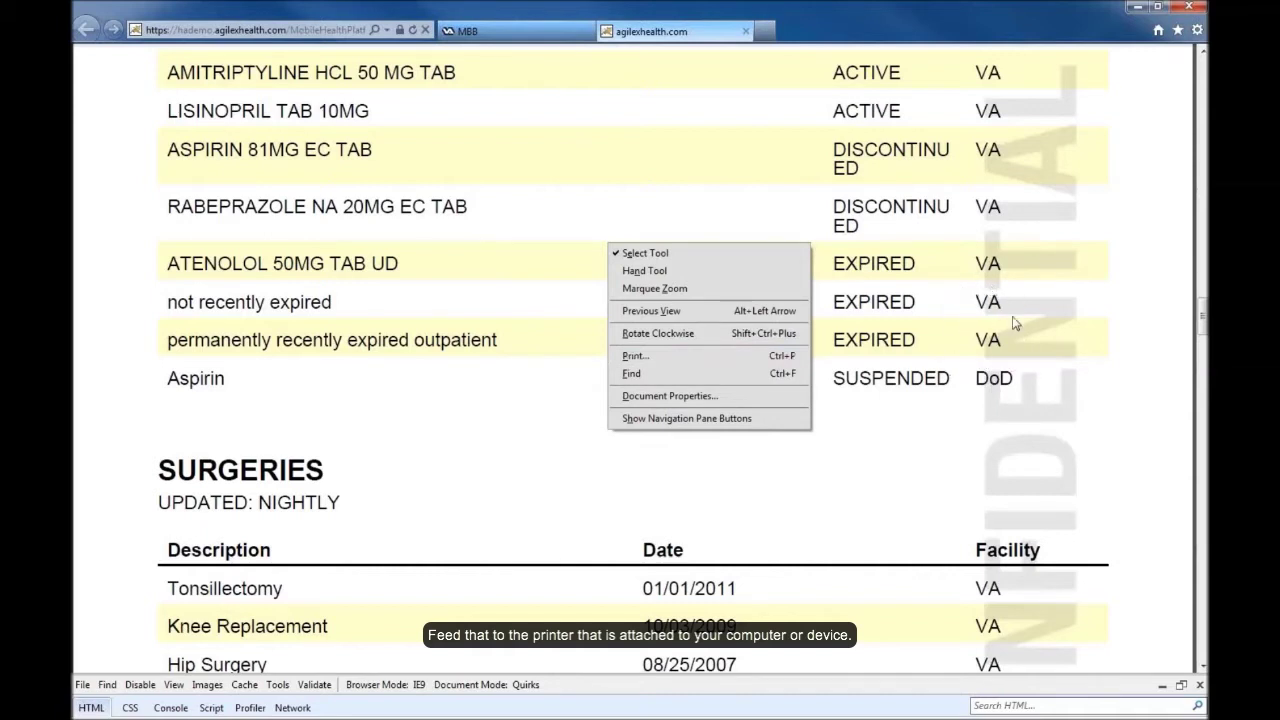
pyautogui.click(826, 212)
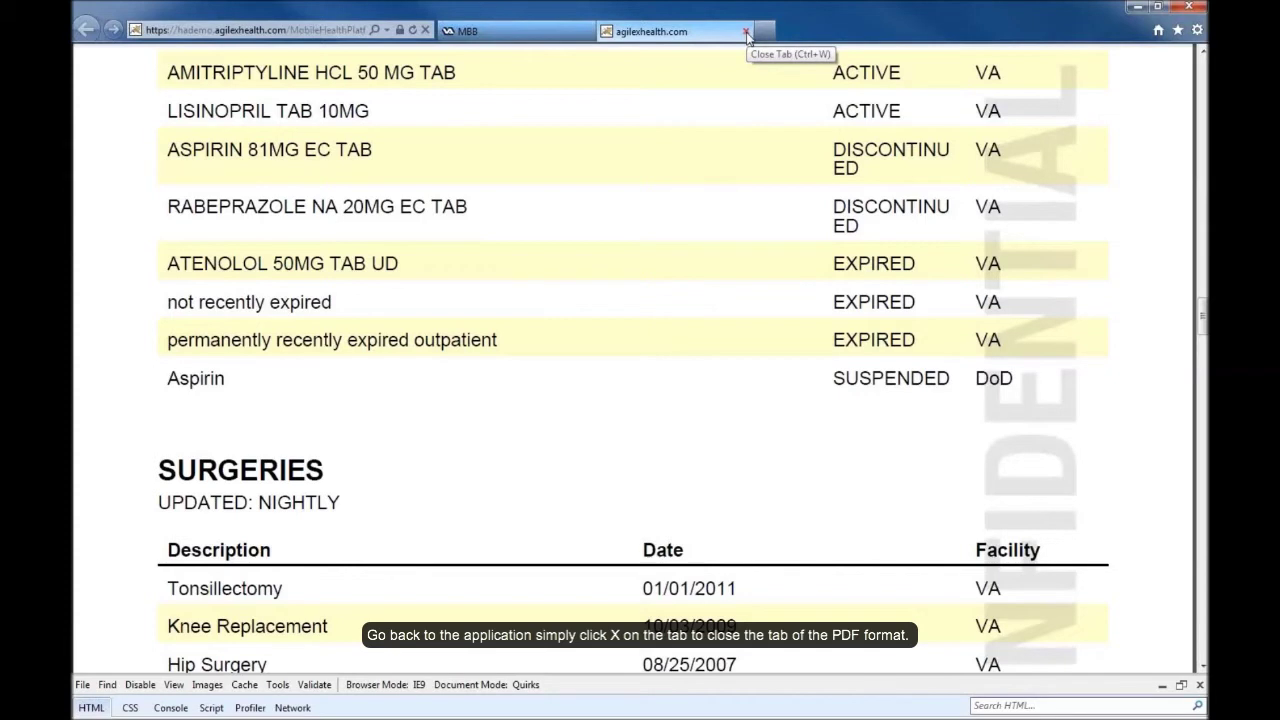
# Step: Close the one-year PDF and switch the report duration to 2 Year
pyautogui.click(746, 33)
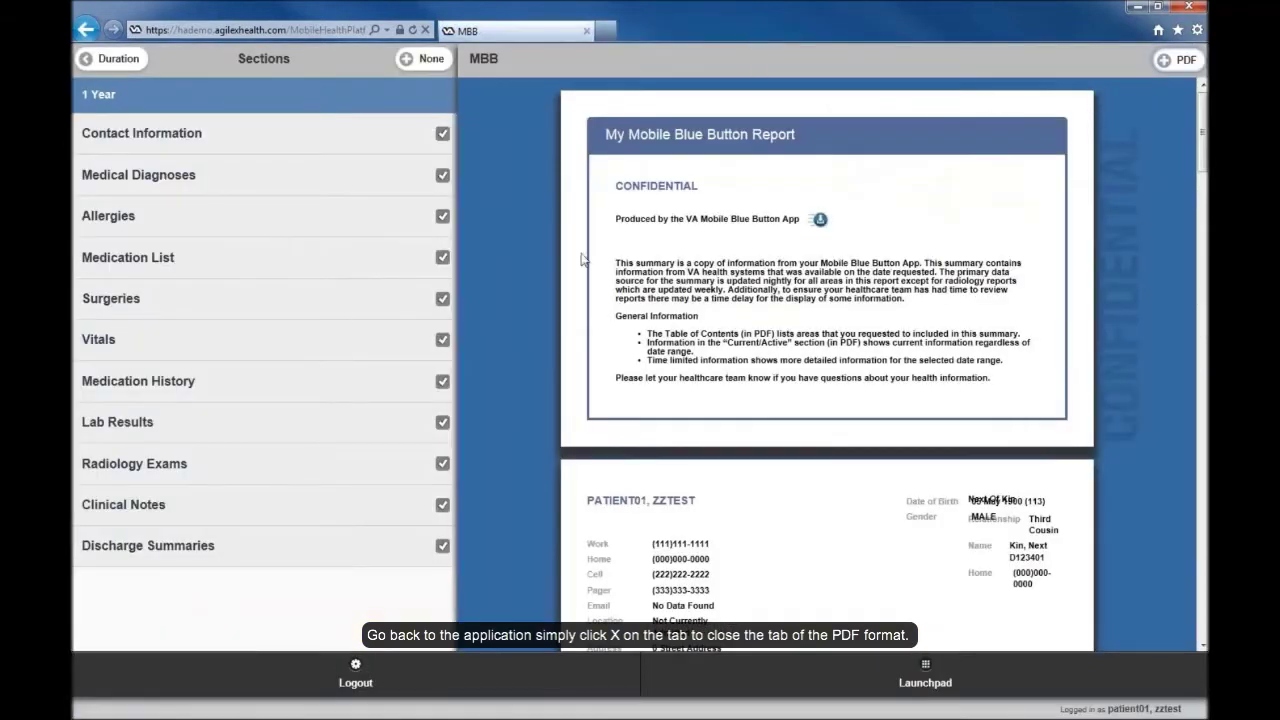
pyautogui.click(111, 60)
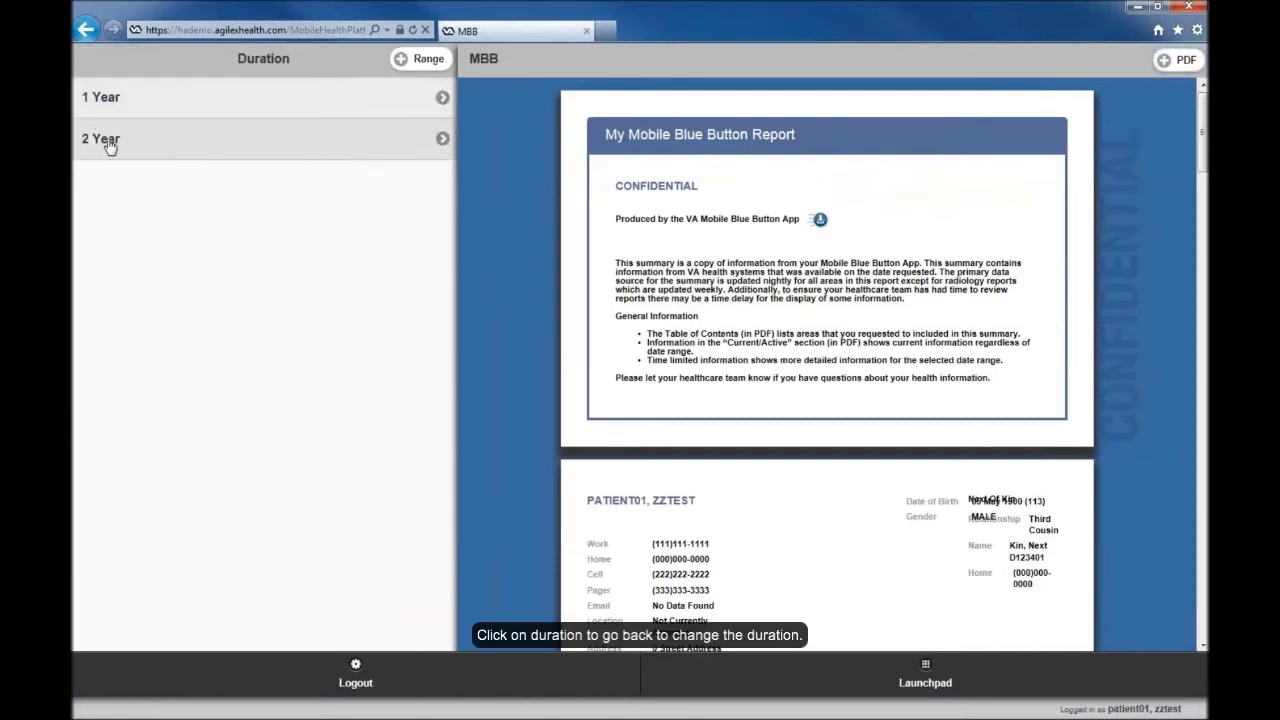
pyautogui.click(256, 146)
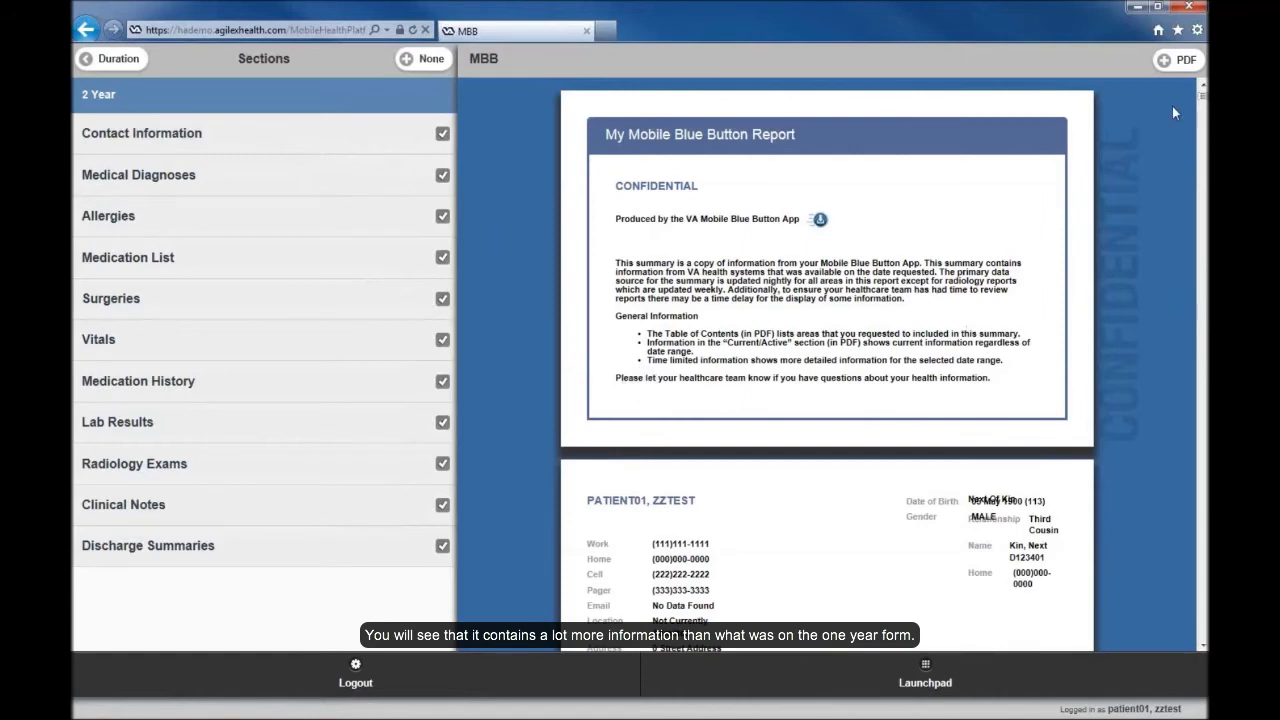
pyautogui.moveTo(1203, 98)
pyautogui.mouseDown()
pyautogui.moveTo(1184, 178)
pyautogui.moveTo(1148, 83)
pyautogui.mouseUp()
# Step: Generate the two-year report as a 41-page PDF, with developer tools opened
pyautogui.click(1177, 63)
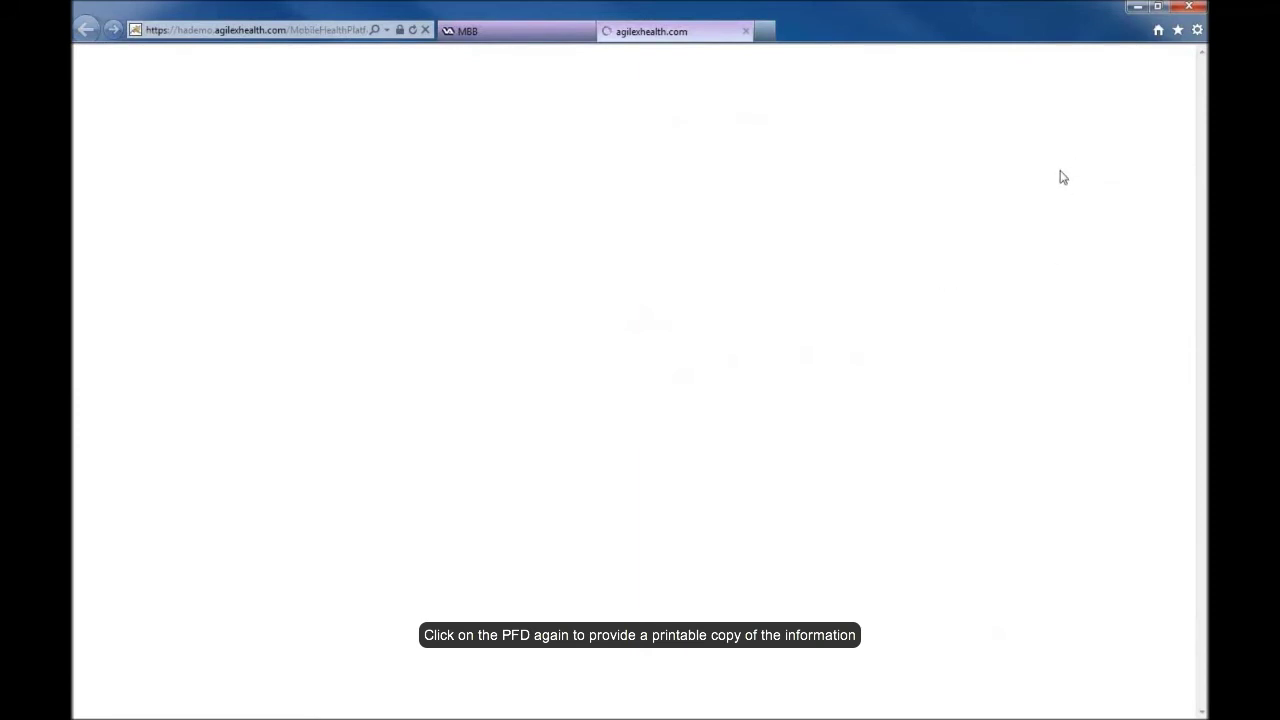
pyautogui.press('F12')
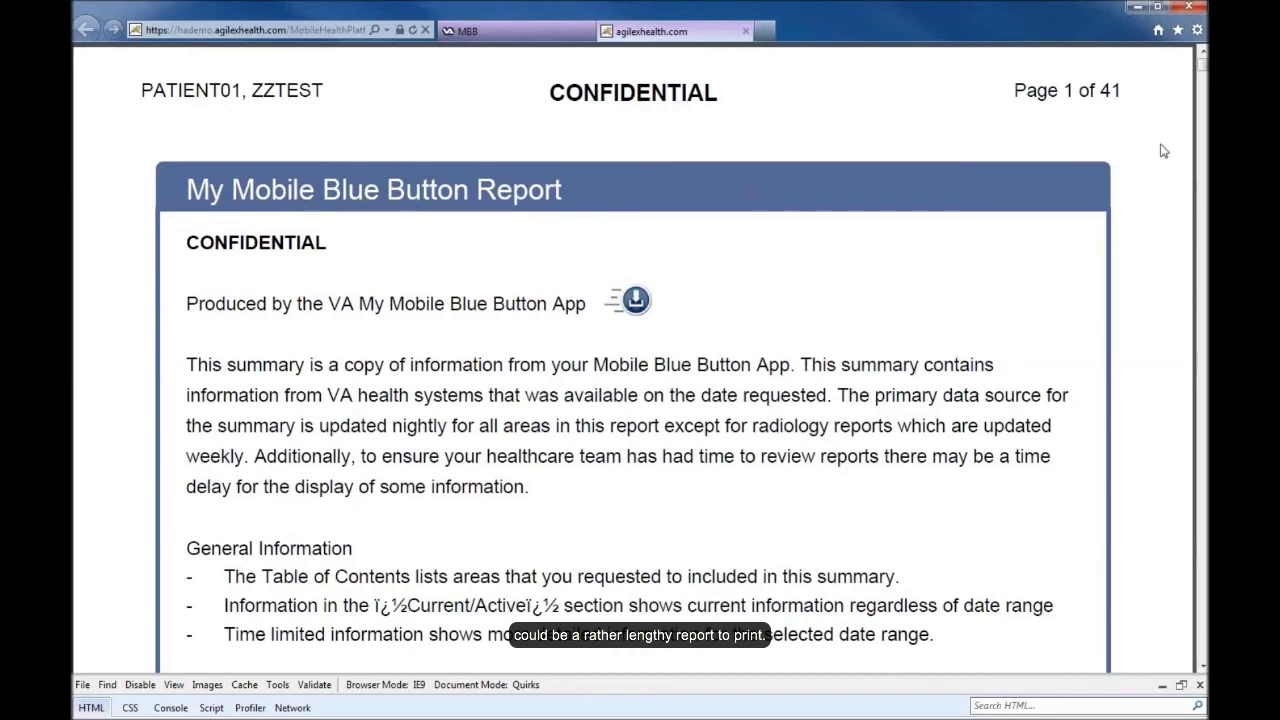
pyautogui.scroll(-1, 1148, 205)
pyautogui.scroll(-1, 1148, 205)
pyautogui.scroll(-2, 1148, 205)
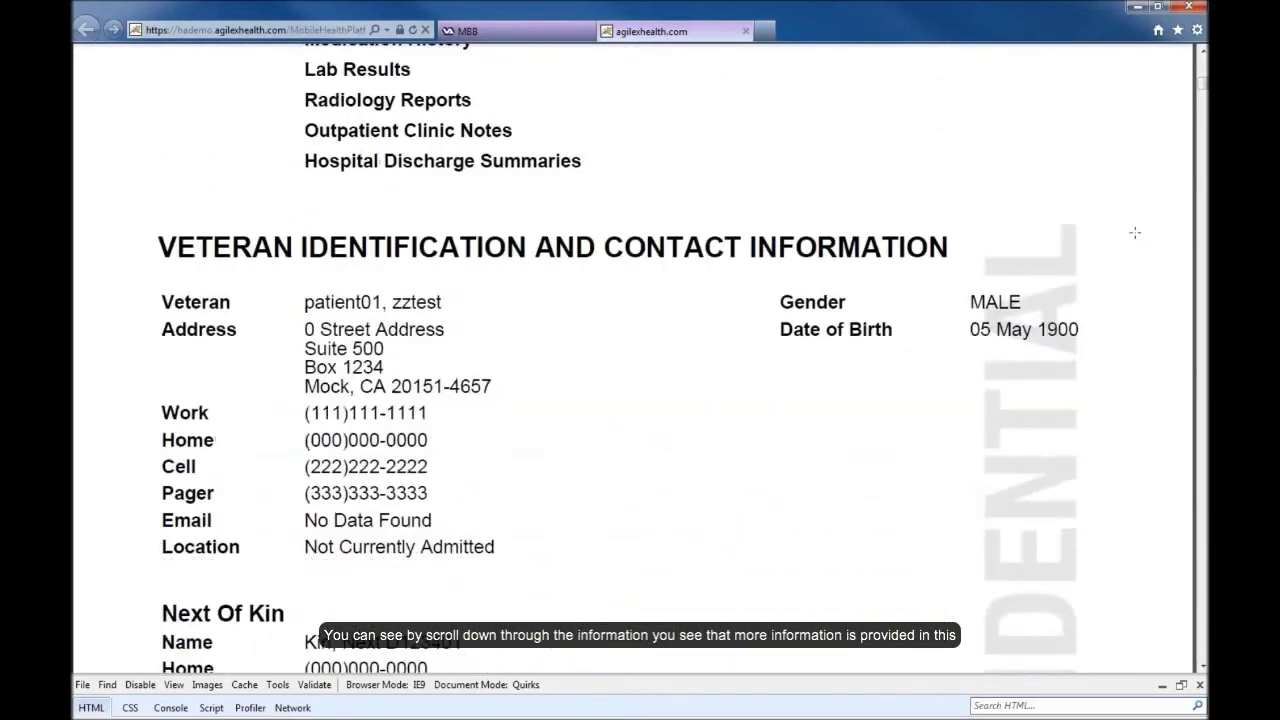
pyautogui.scroll(-3, 1138, 238)
pyautogui.scroll(-2, 1130, 240)
# Step: Scroll through vital signs and medication history down to the glucose lab results
pyautogui.scroll(-3, 1128, 241)
pyautogui.scroll(-2, 1126, 243)
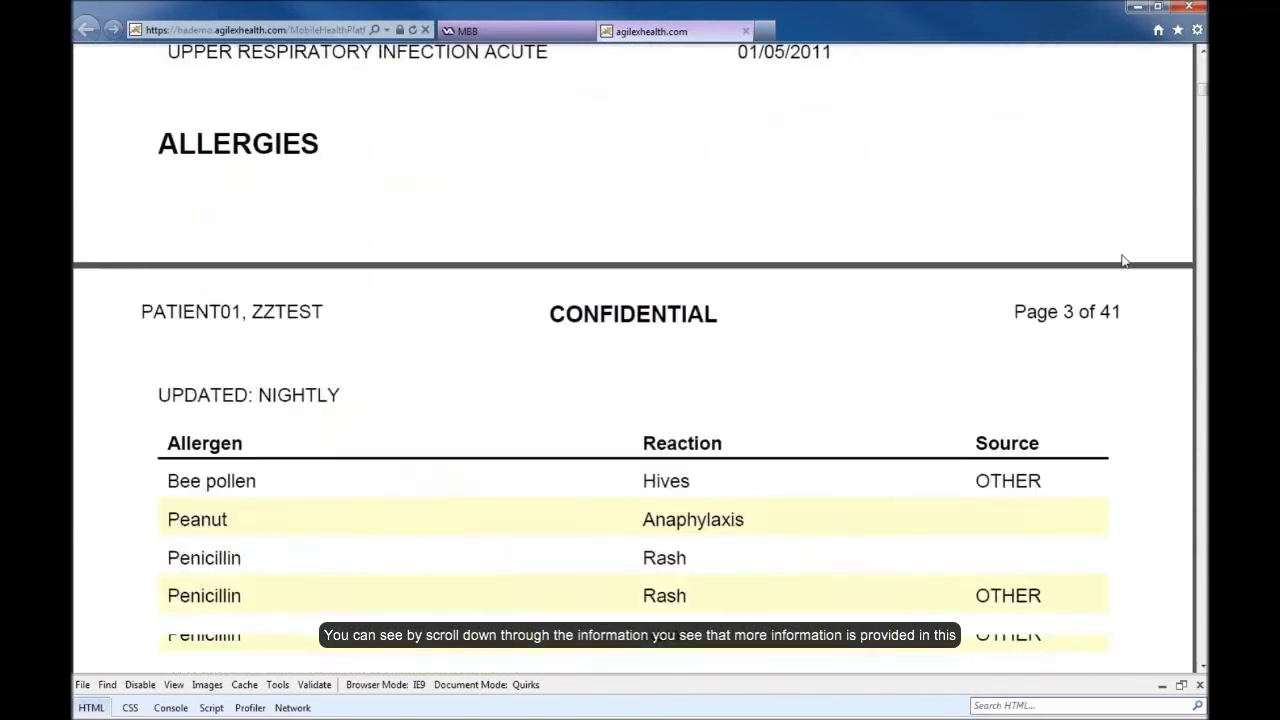
pyautogui.scroll(-2, 1120, 260)
pyautogui.scroll(-4, 1114, 277)
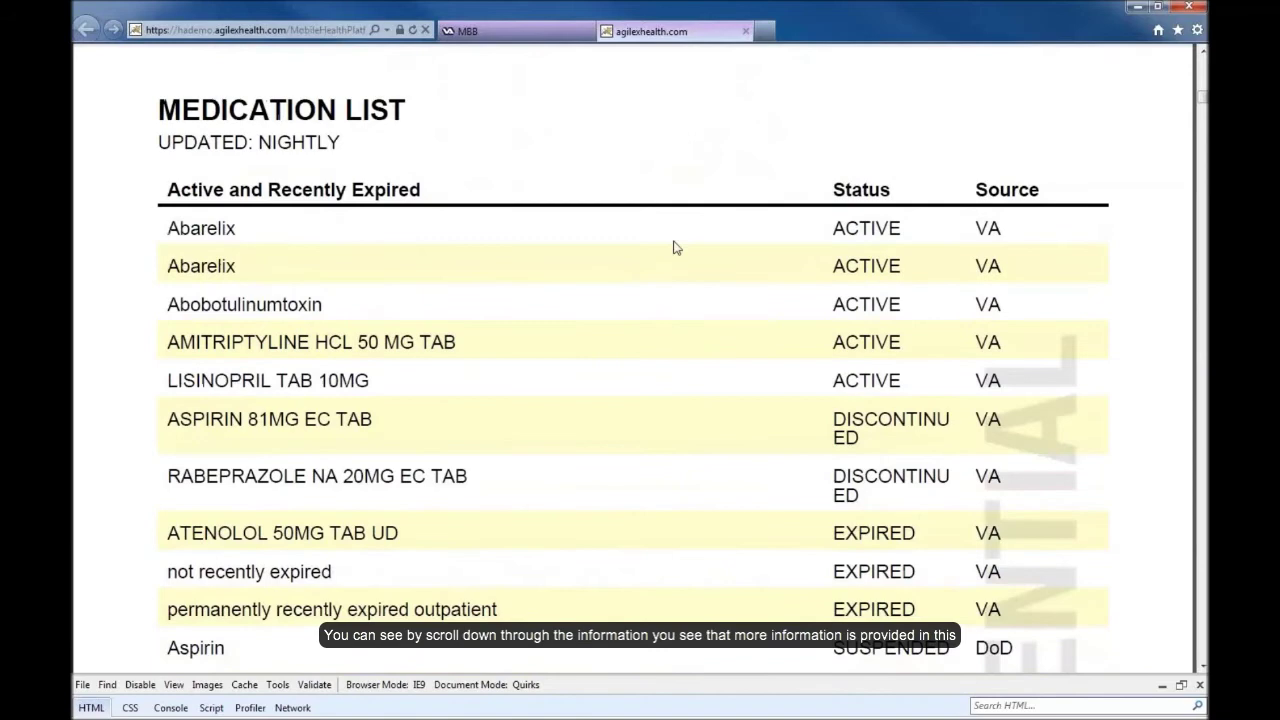
pyautogui.scroll(-1, 1106, 280)
pyautogui.scroll(-2, 1106, 280)
pyautogui.scroll(-2, 1106, 280)
pyautogui.scroll(-2, 1106, 283)
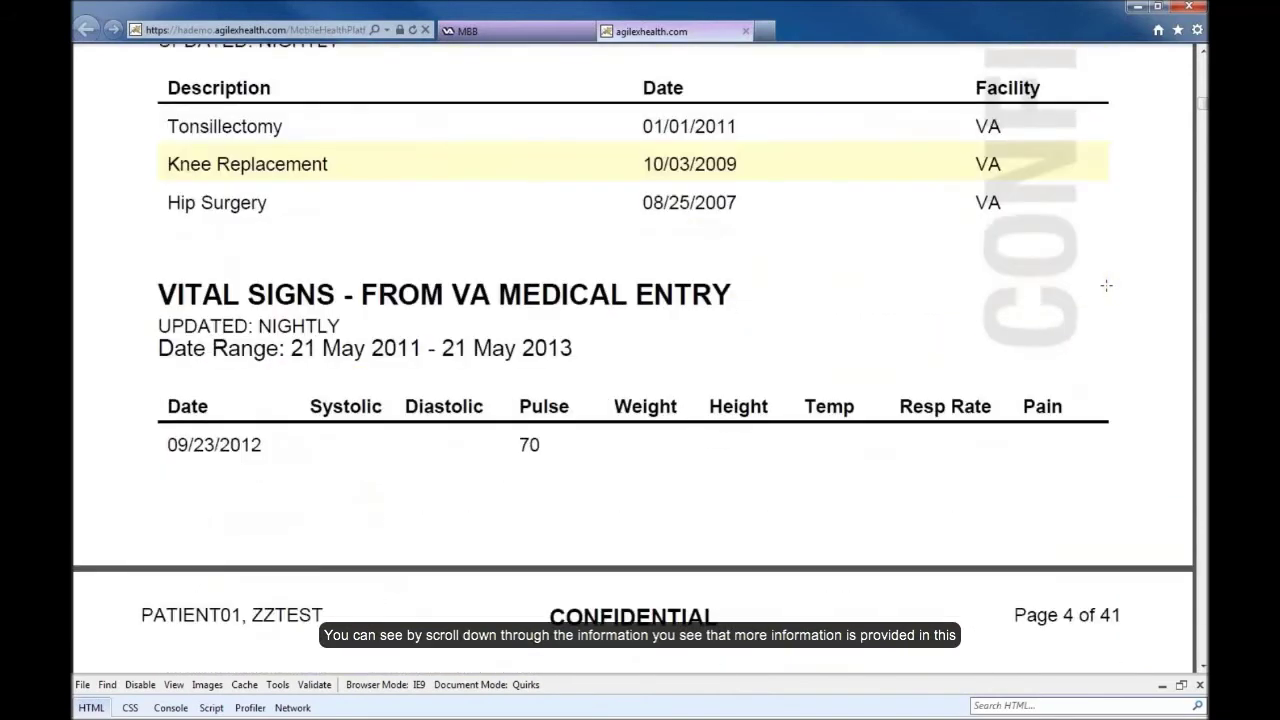
pyautogui.scroll(-2, 1106, 285)
pyautogui.scroll(-2, 1106, 285)
pyautogui.scroll(-2, 1108, 290)
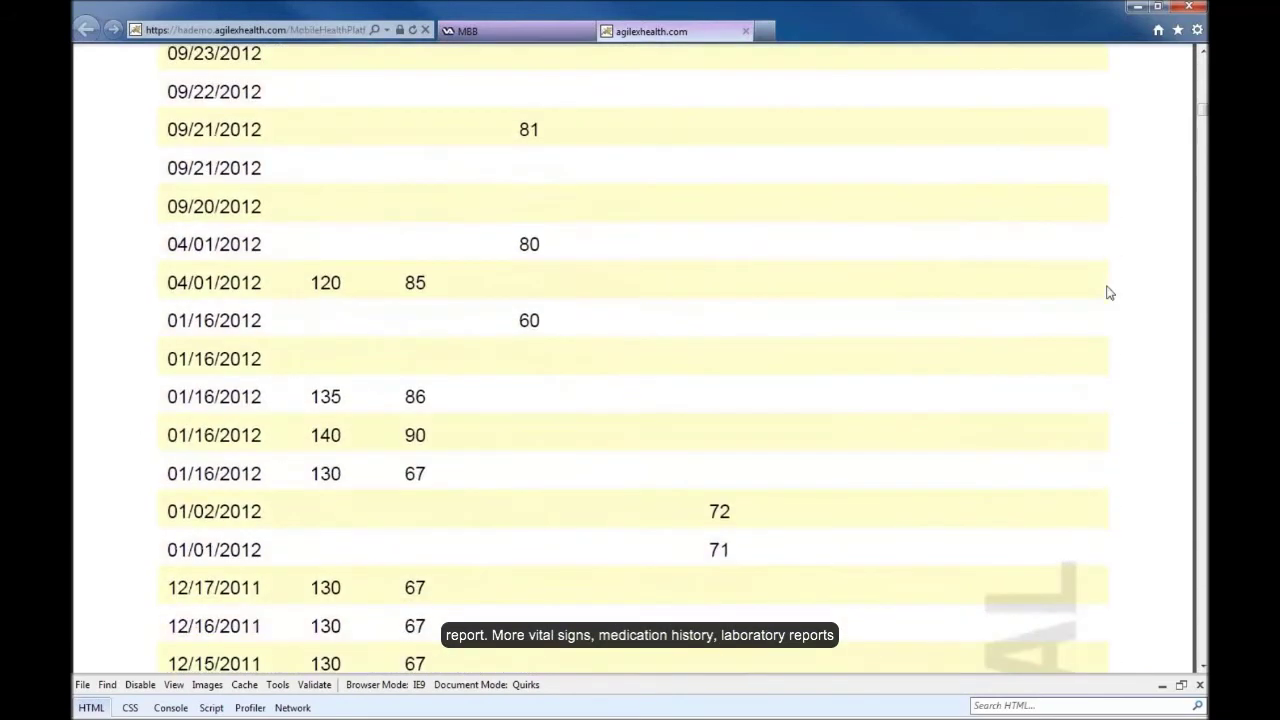
pyautogui.scroll(-2, 1108, 292)
pyautogui.scroll(2, 1108, 292)
pyautogui.scroll(-2, 1108, 292)
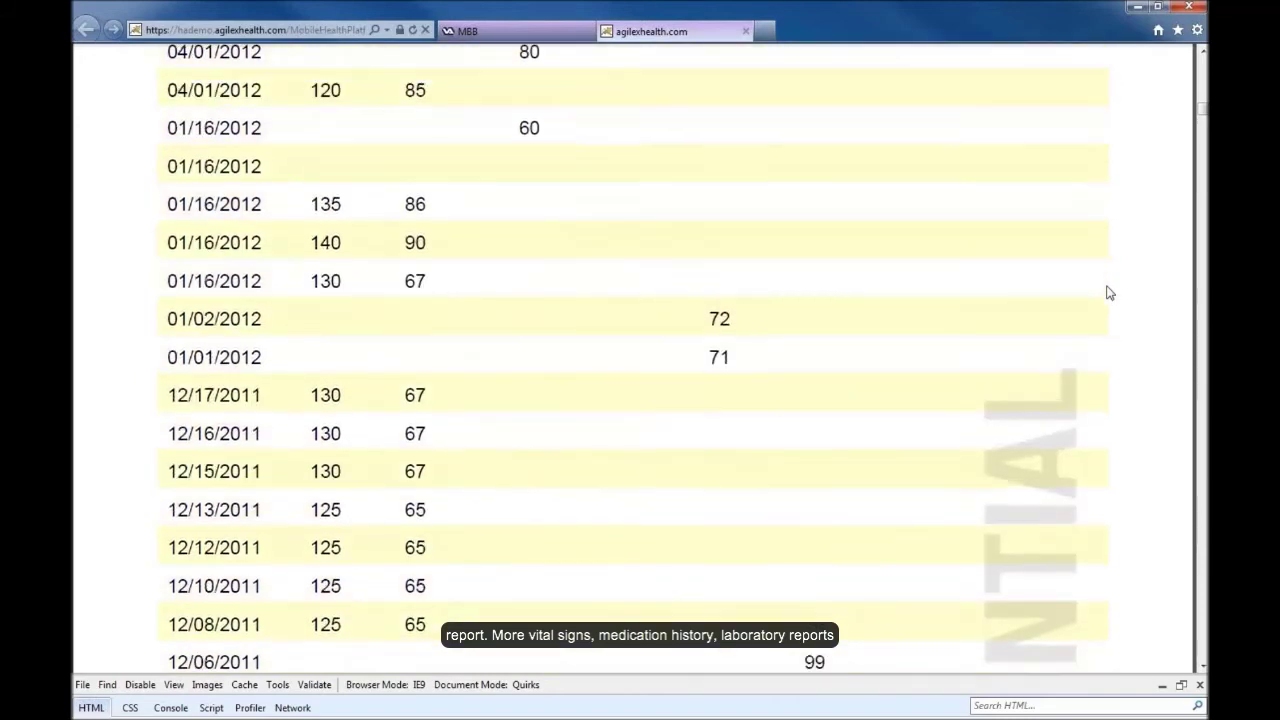
pyautogui.scroll(-2, 1108, 292)
pyautogui.scroll(-3, 1108, 292)
pyautogui.scroll(-3, 1108, 293)
pyautogui.scroll(-2, 1108, 294)
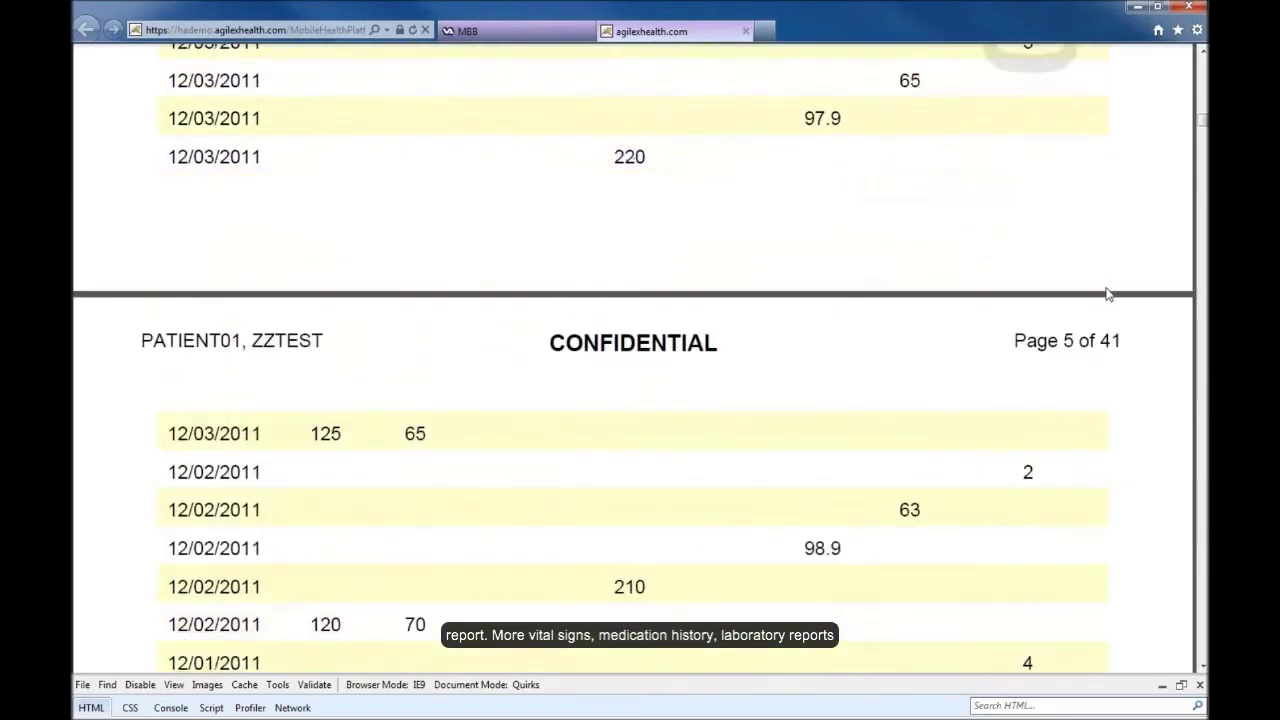
pyautogui.scroll(-3, 1107, 293)
pyautogui.scroll(-3, 1107, 292)
pyautogui.scroll(-2, 1106, 290)
pyautogui.scroll(-1, 1105, 287)
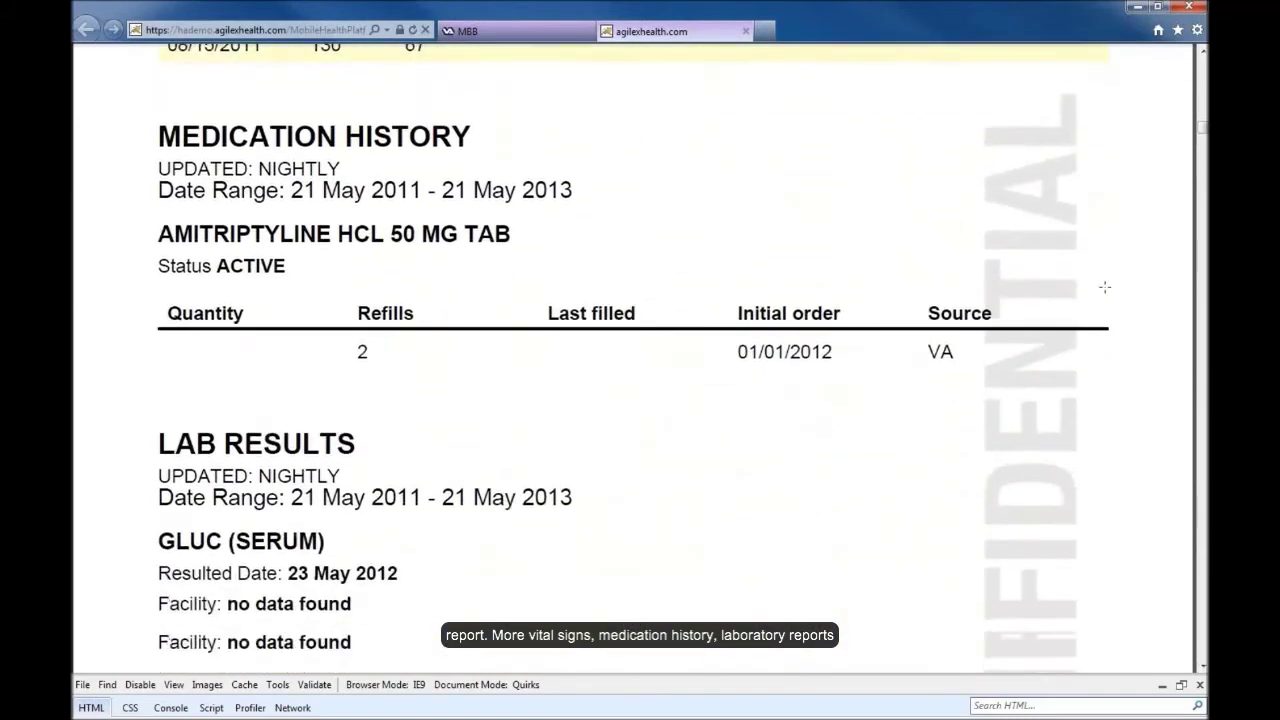
pyautogui.scroll(-2, 1105, 287)
pyautogui.scroll(-2, 1104, 287)
pyautogui.scroll(-3, 1106, 289)
pyautogui.scroll(-3, 1108, 294)
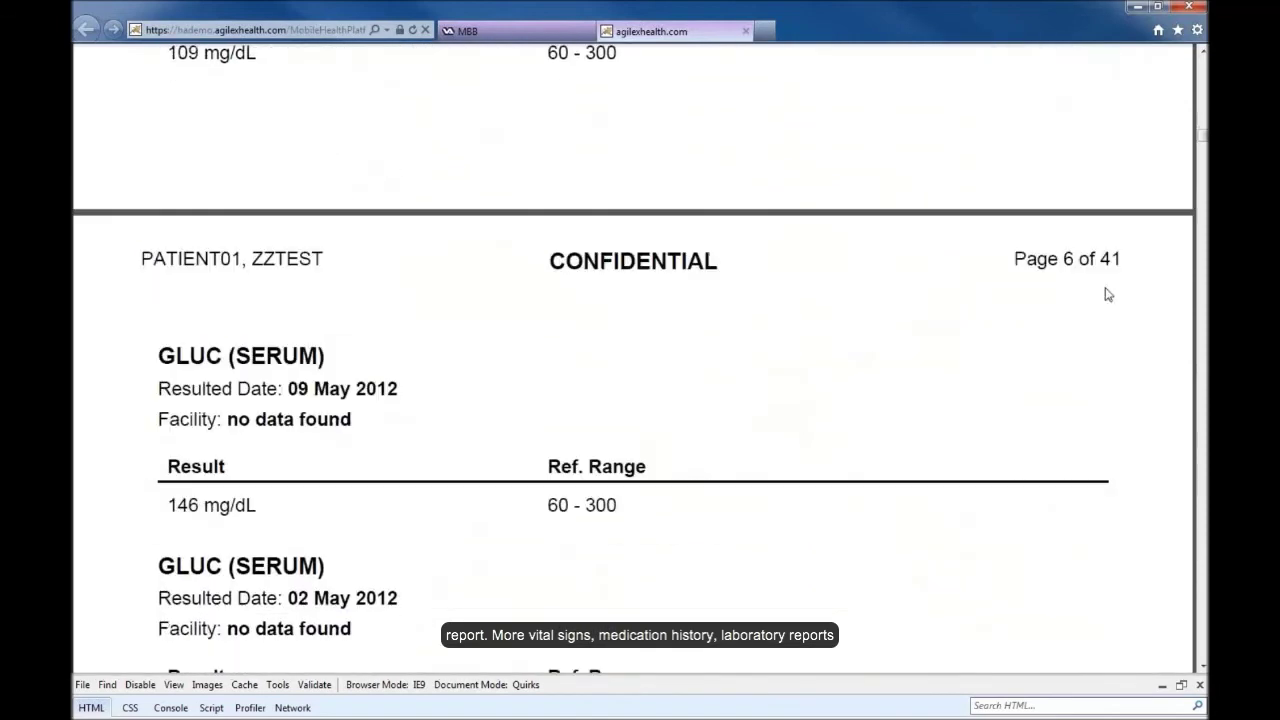
pyautogui.scroll(-2, 1108, 294)
pyautogui.scroll(-4, 1106, 291)
pyautogui.scroll(-3, 1106, 291)
pyautogui.scroll(-3, 1105, 290)
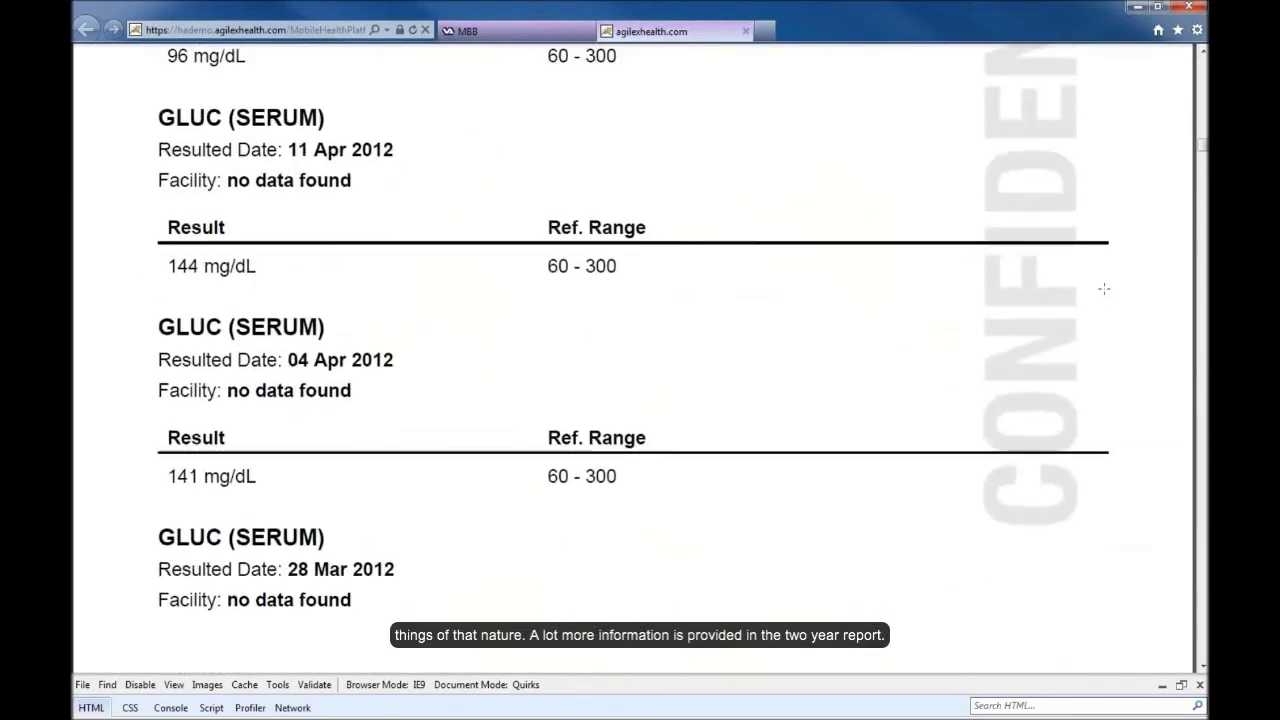
pyautogui.scroll(-3, 1104, 289)
pyautogui.scroll(-3, 1104, 294)
pyautogui.scroll(-3, 1104, 294)
pyautogui.scroll(-3, 1104, 294)
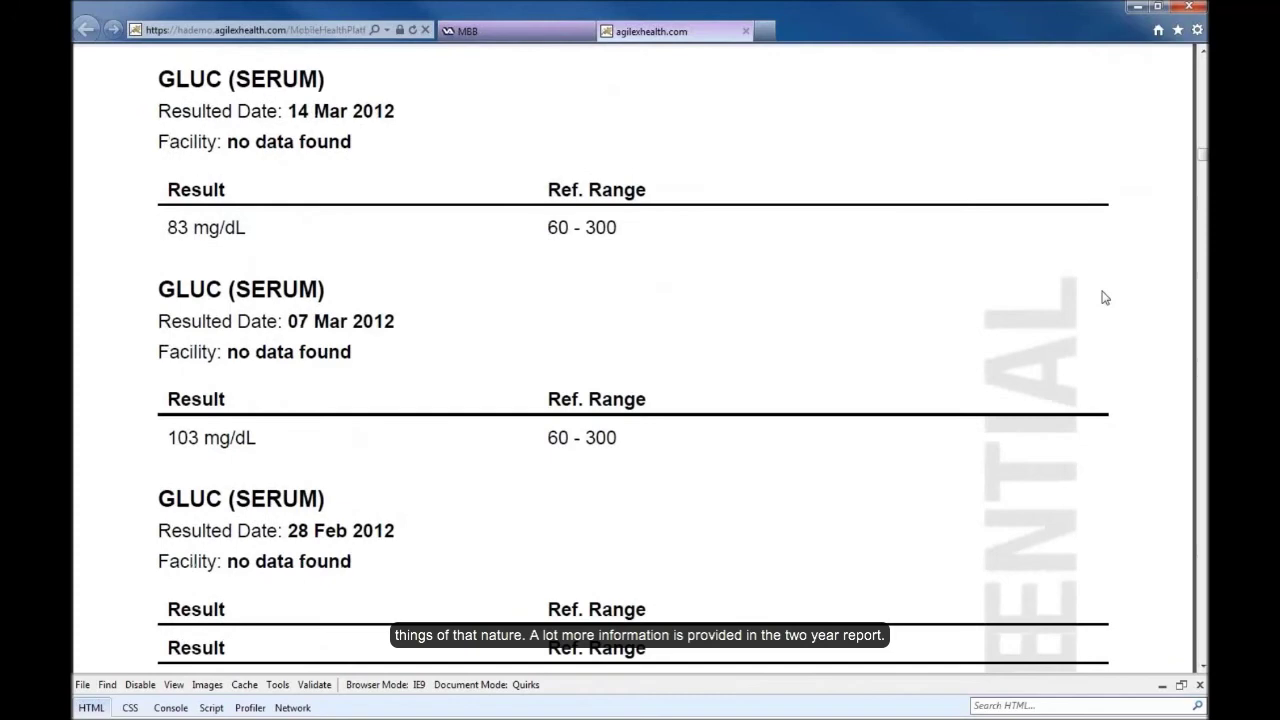
pyautogui.scroll(-3, 1104, 297)
pyautogui.scroll(-3, 1100, 286)
pyautogui.scroll(-3, 1097, 291)
pyautogui.scroll(-3, 1097, 297)
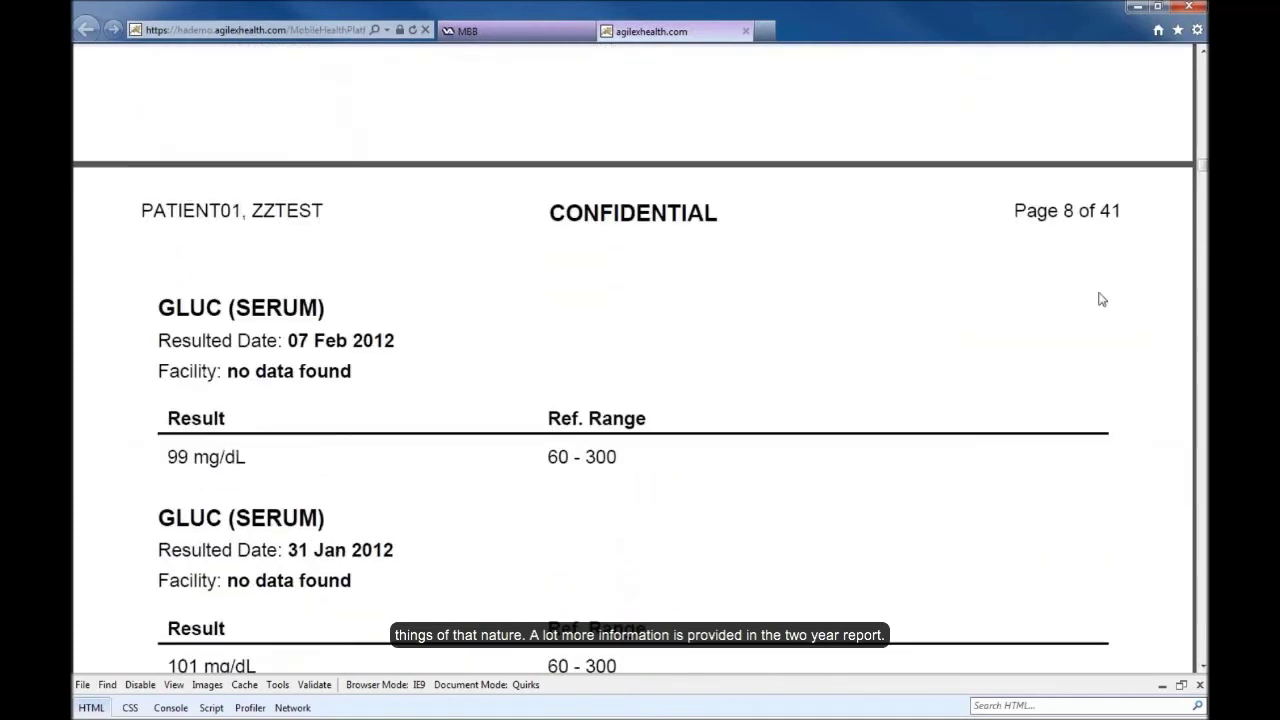
pyautogui.scroll(-3, 1100, 299)
pyautogui.scroll(-3, 1094, 300)
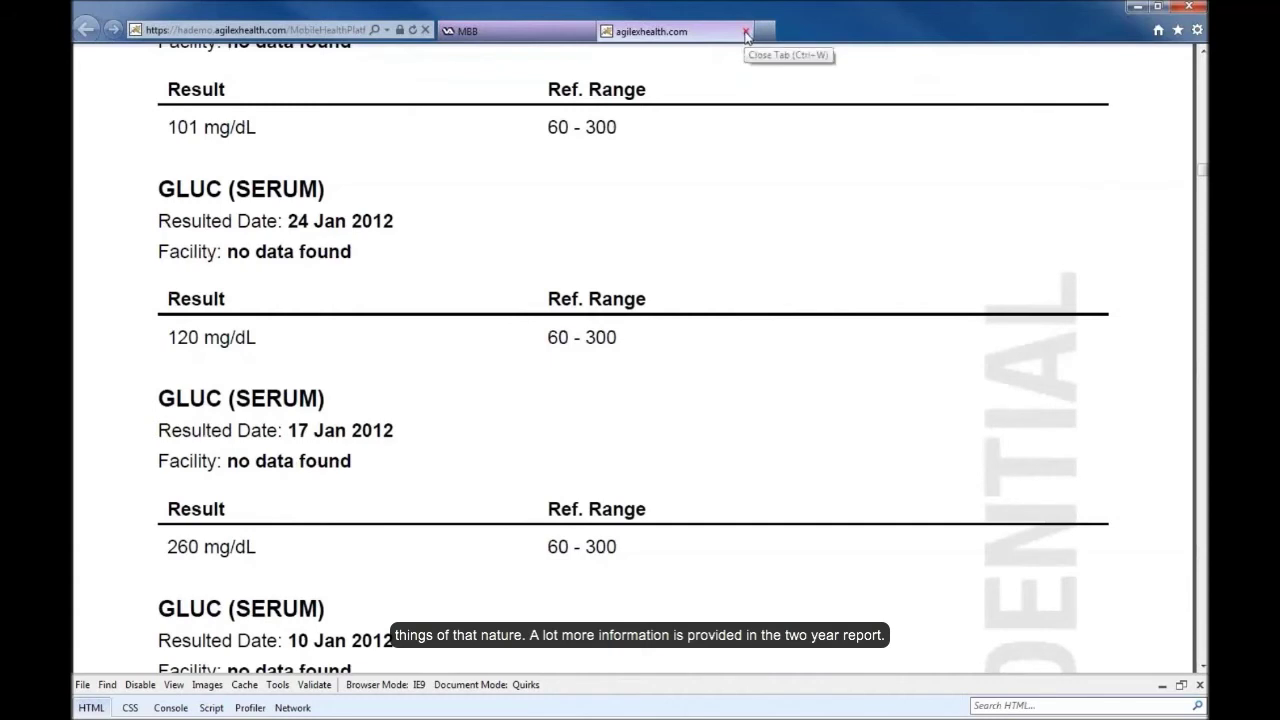
# Step: View the PDF's right-click Print option, dismiss it unprinted, and close the PDF tab
pyautogui.rightClick(648, 192)
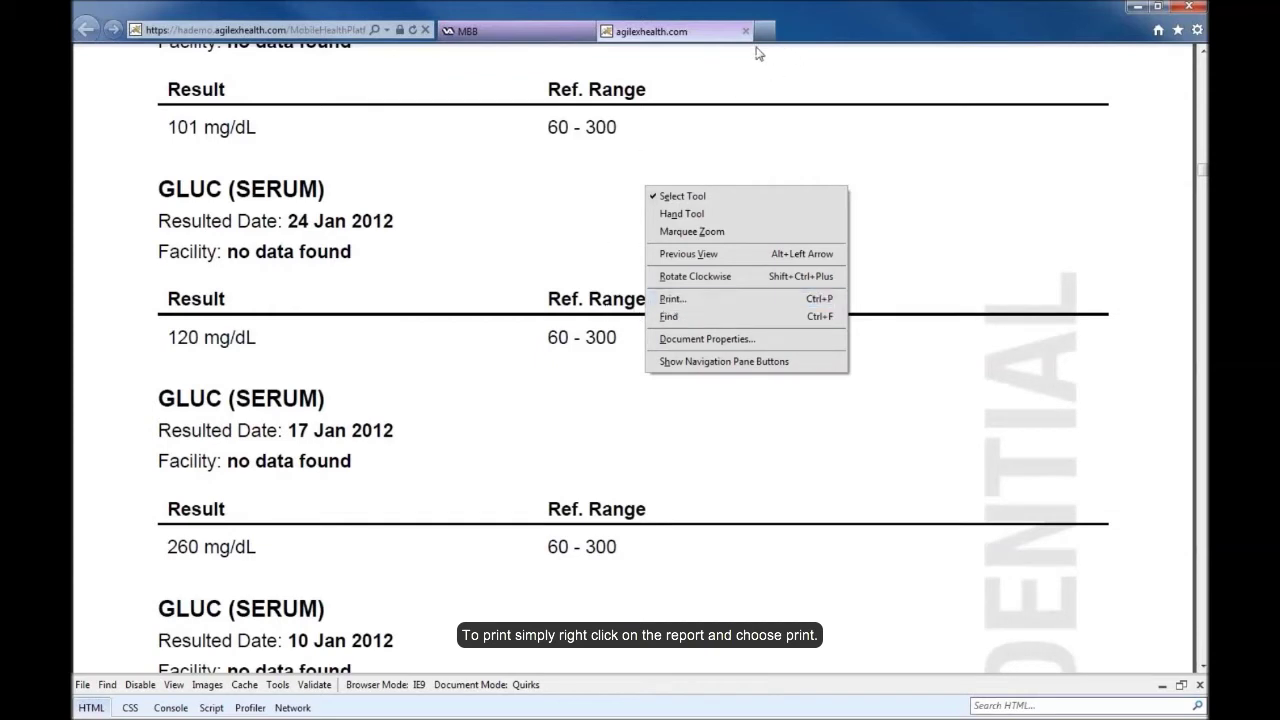
pyautogui.click(731, 132)
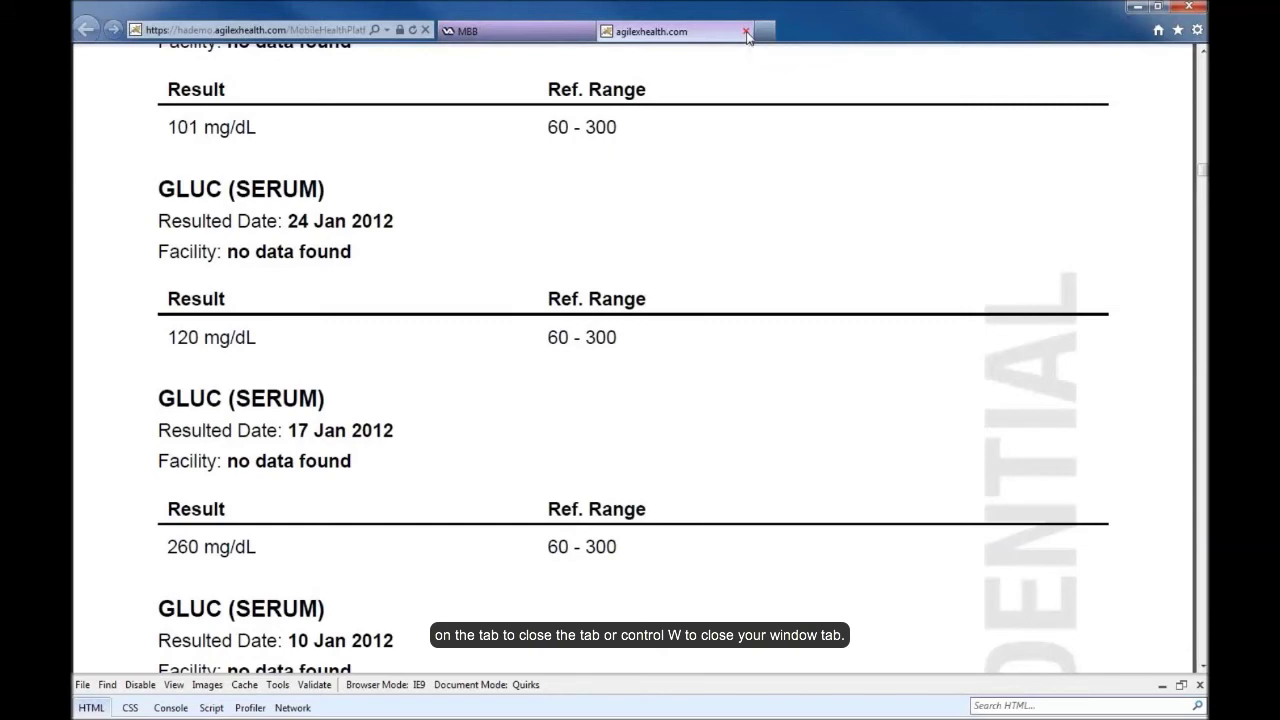
pyautogui.click(746, 32)
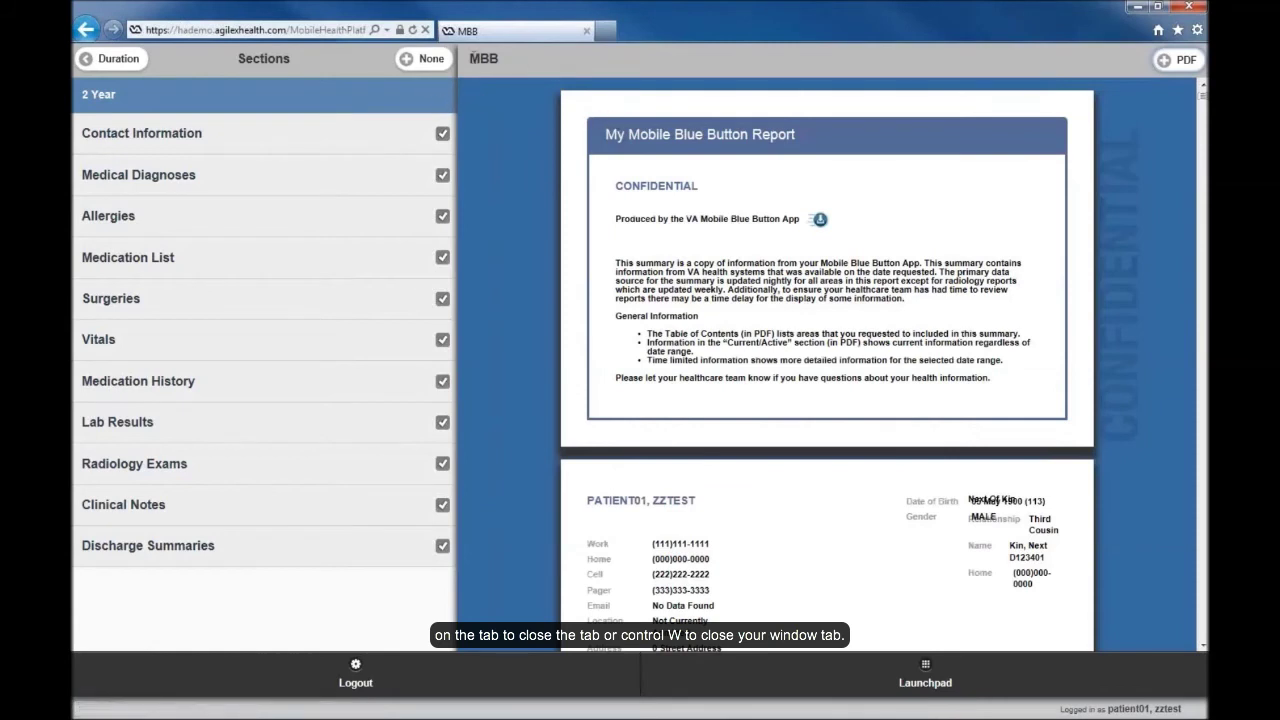
# Step: Open the Add Custom Date dialog from the Duration options
pyautogui.click(118, 60)
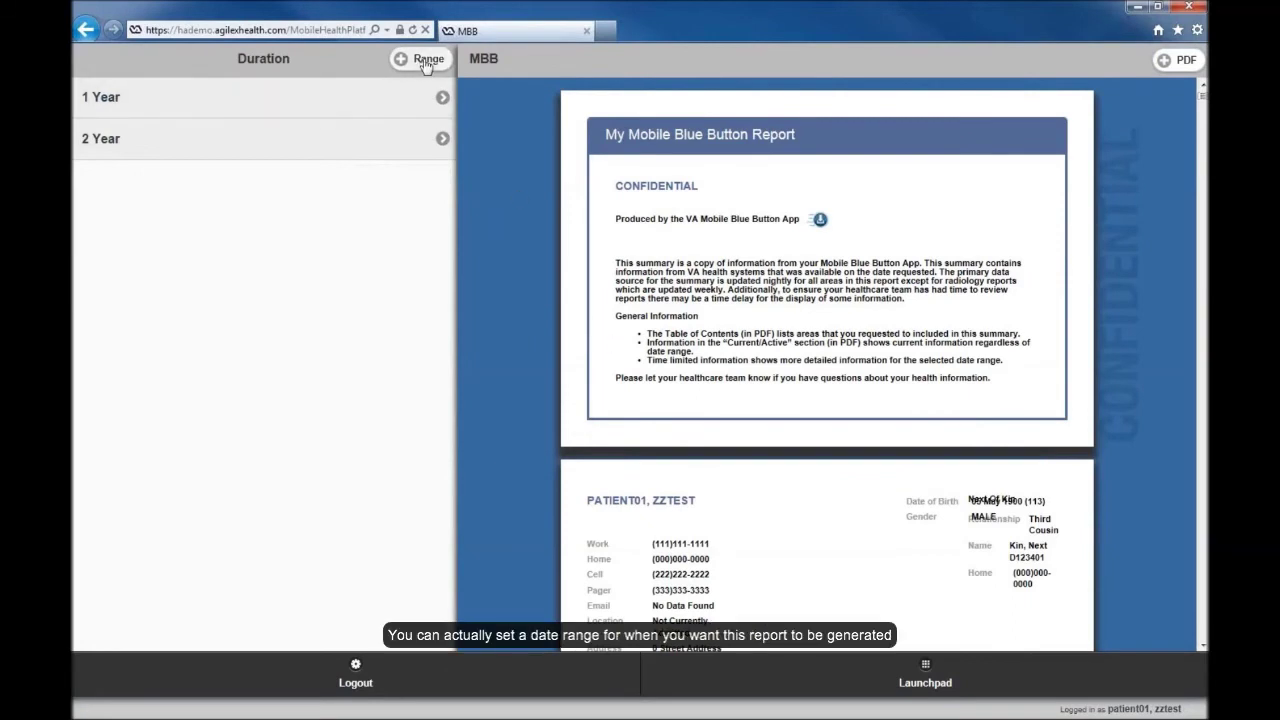
pyautogui.click(426, 62)
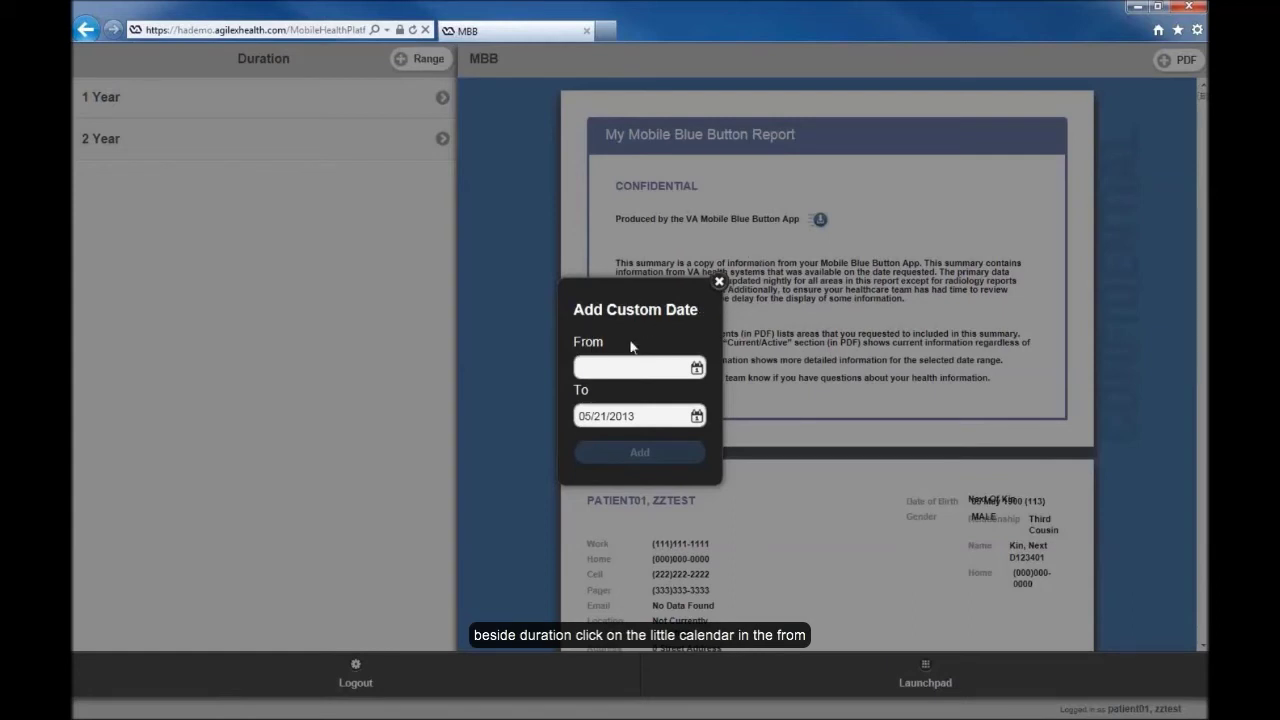
# Step: Pick January 1, 2012 as the From date in the calendar
pyautogui.click(697, 369)
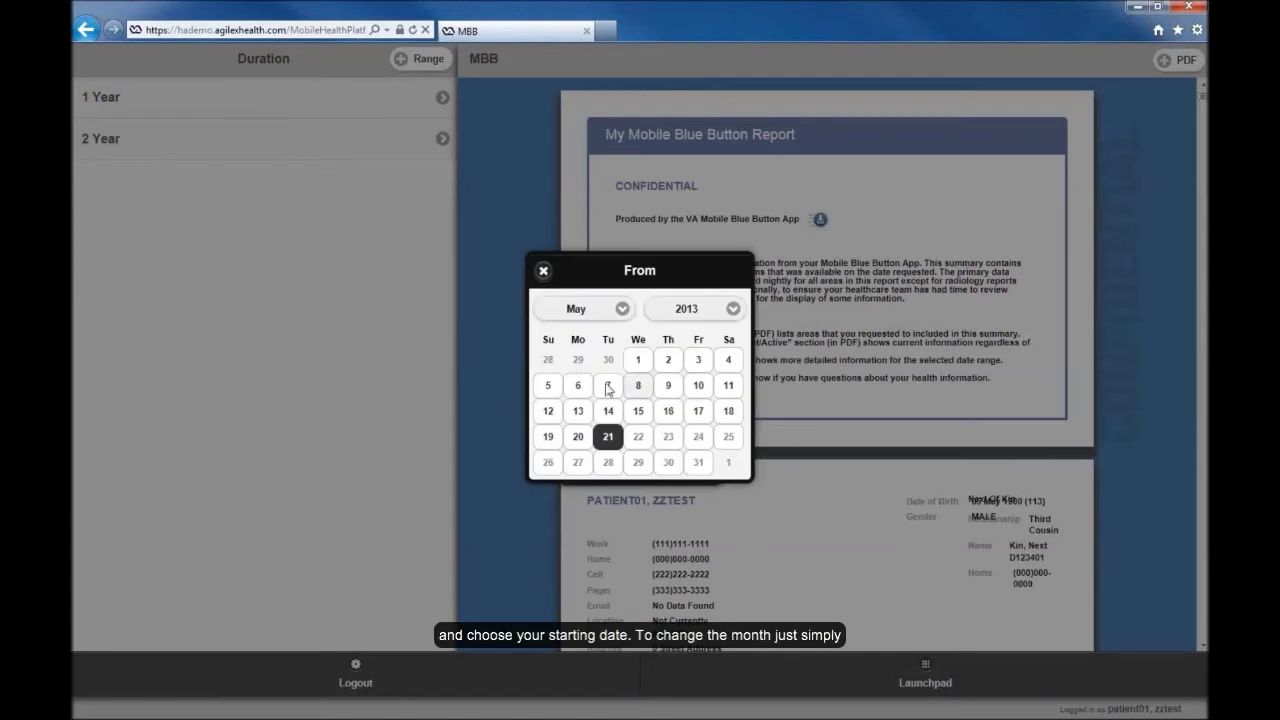
pyautogui.click(731, 308)
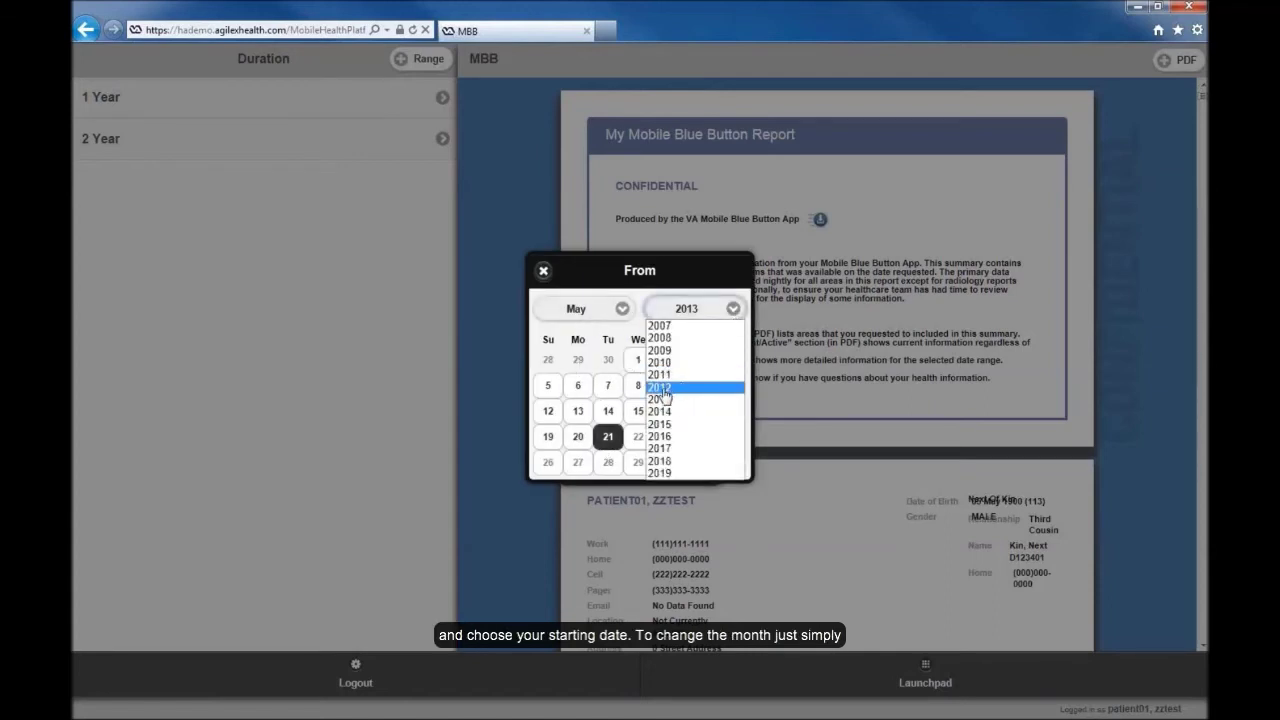
pyautogui.click(622, 309)
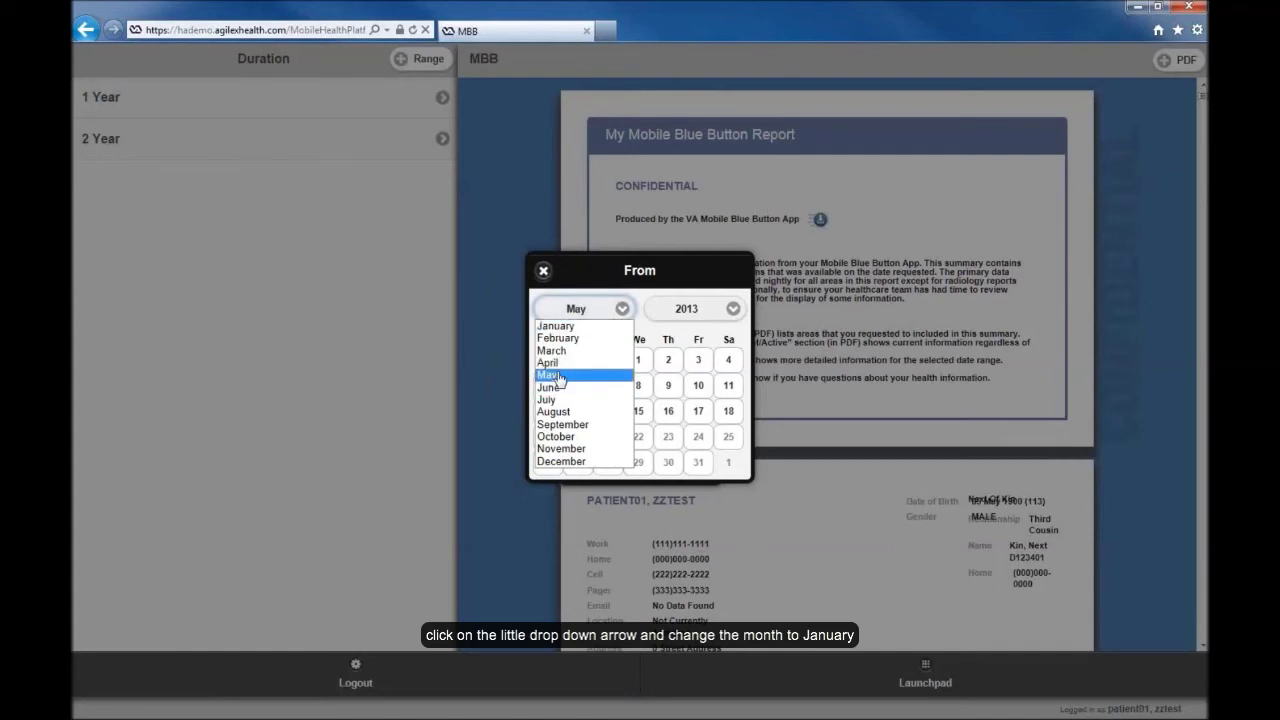
pyautogui.click(555, 326)
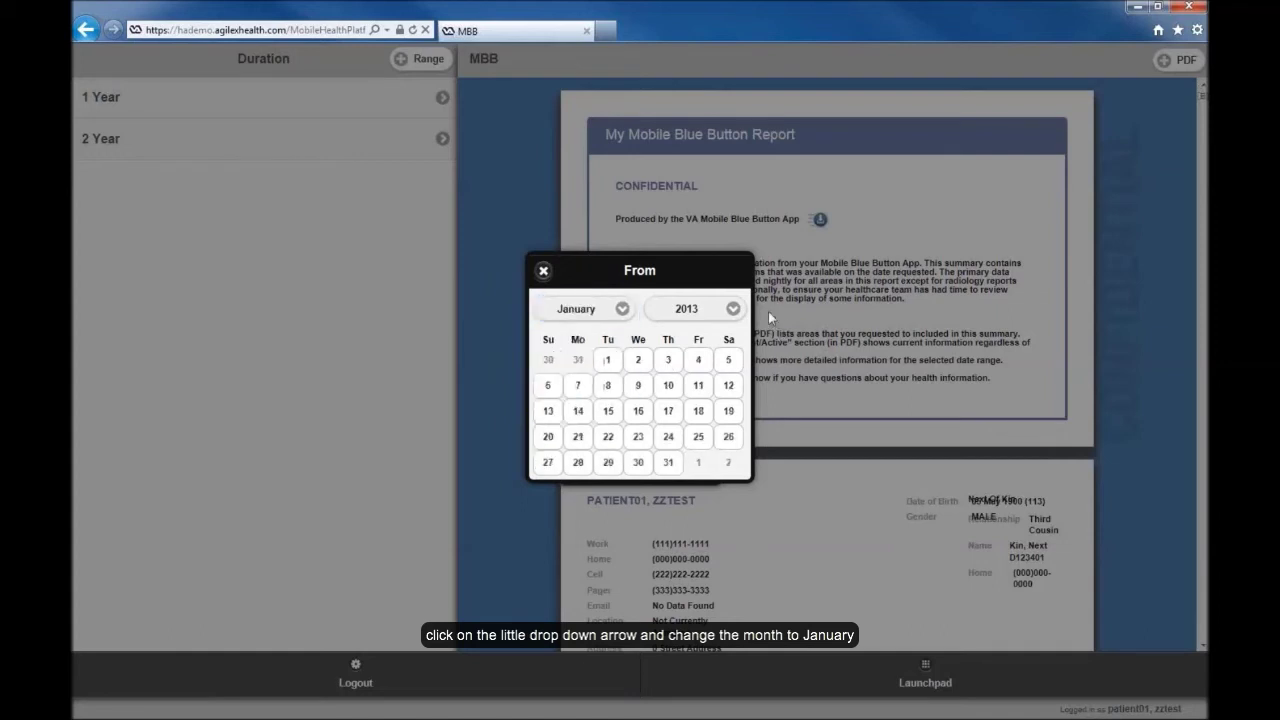
pyautogui.click(734, 310)
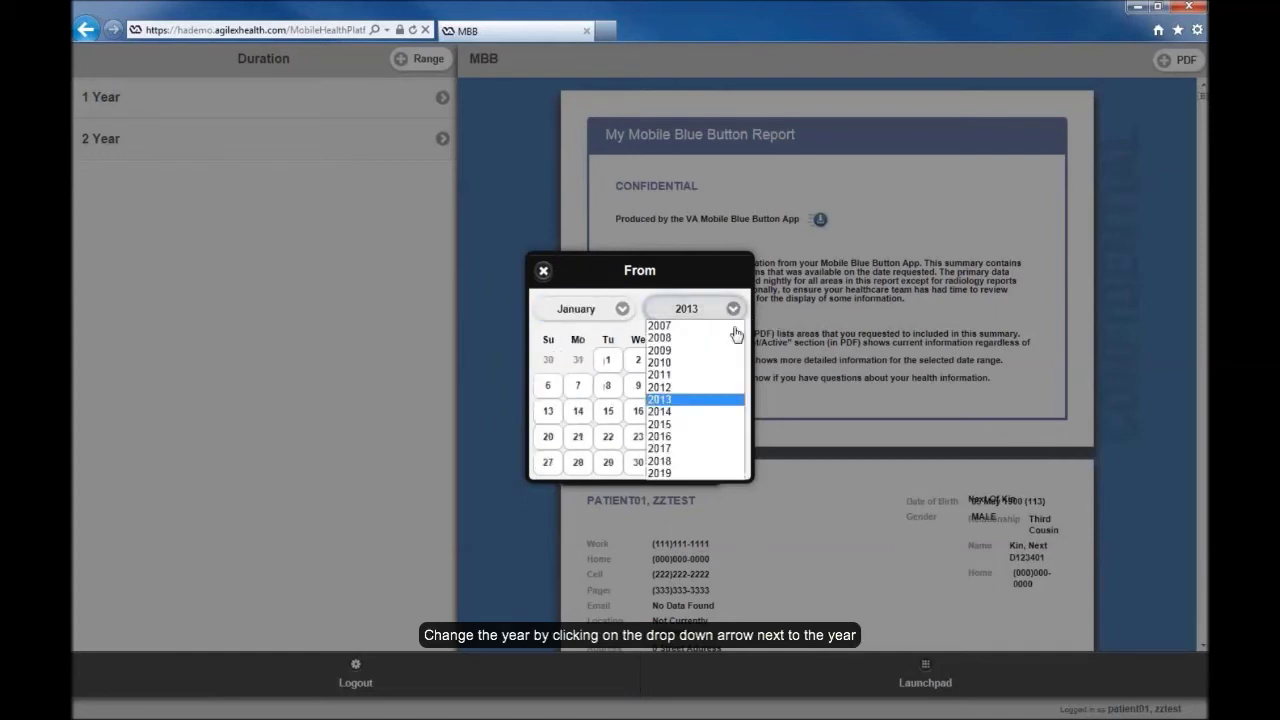
pyautogui.click(667, 390)
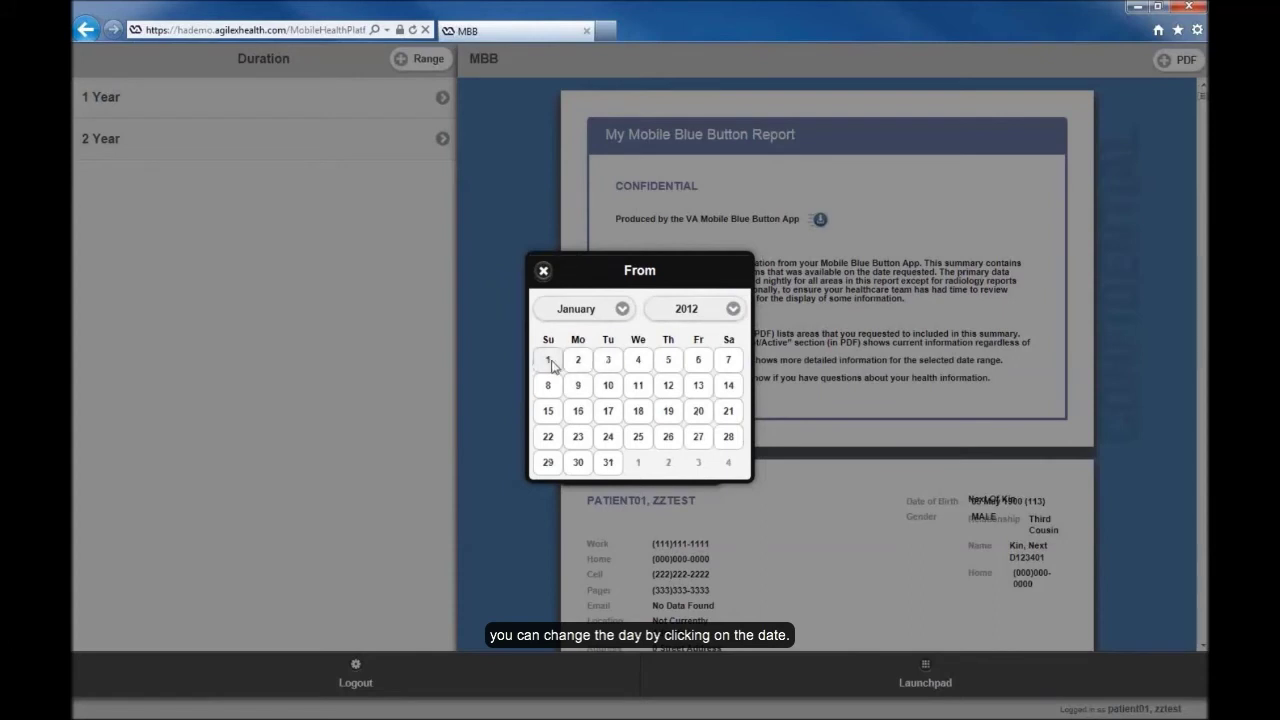
pyautogui.click(548, 360)
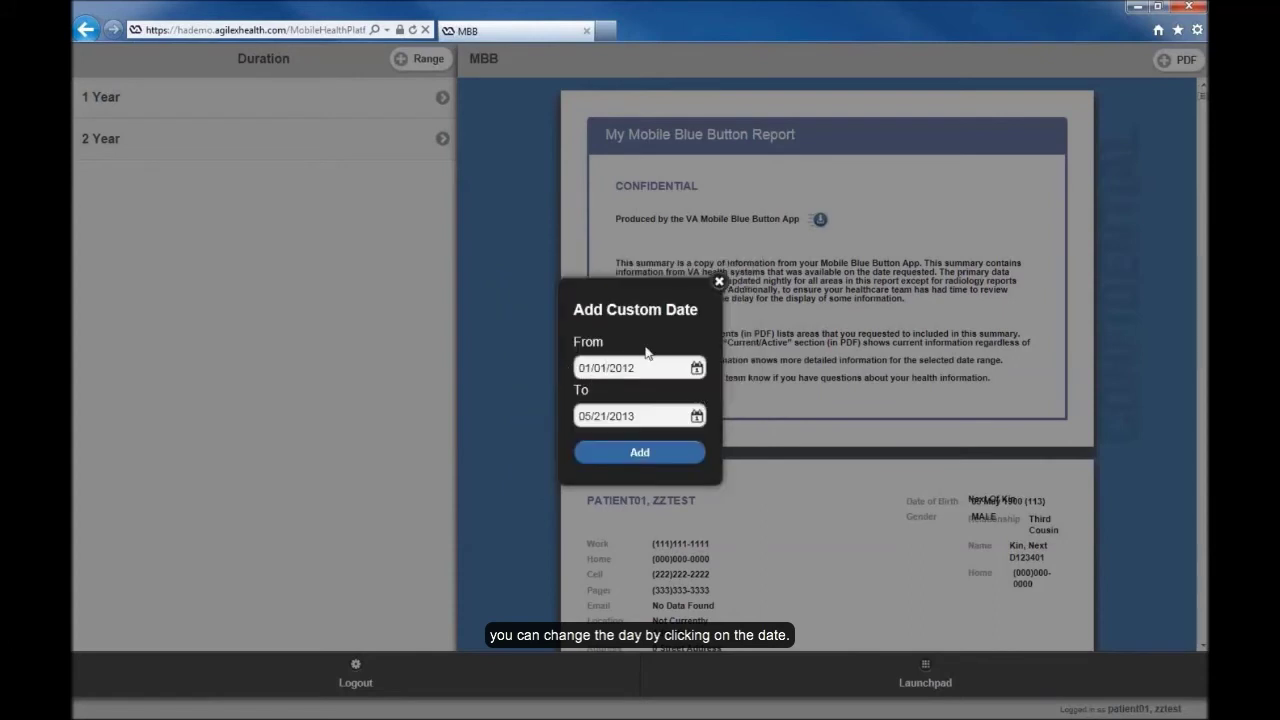
# Step: Set From to 01/03/2012 and To to 05/01/2013, and add the range
pyautogui.click(697, 369)
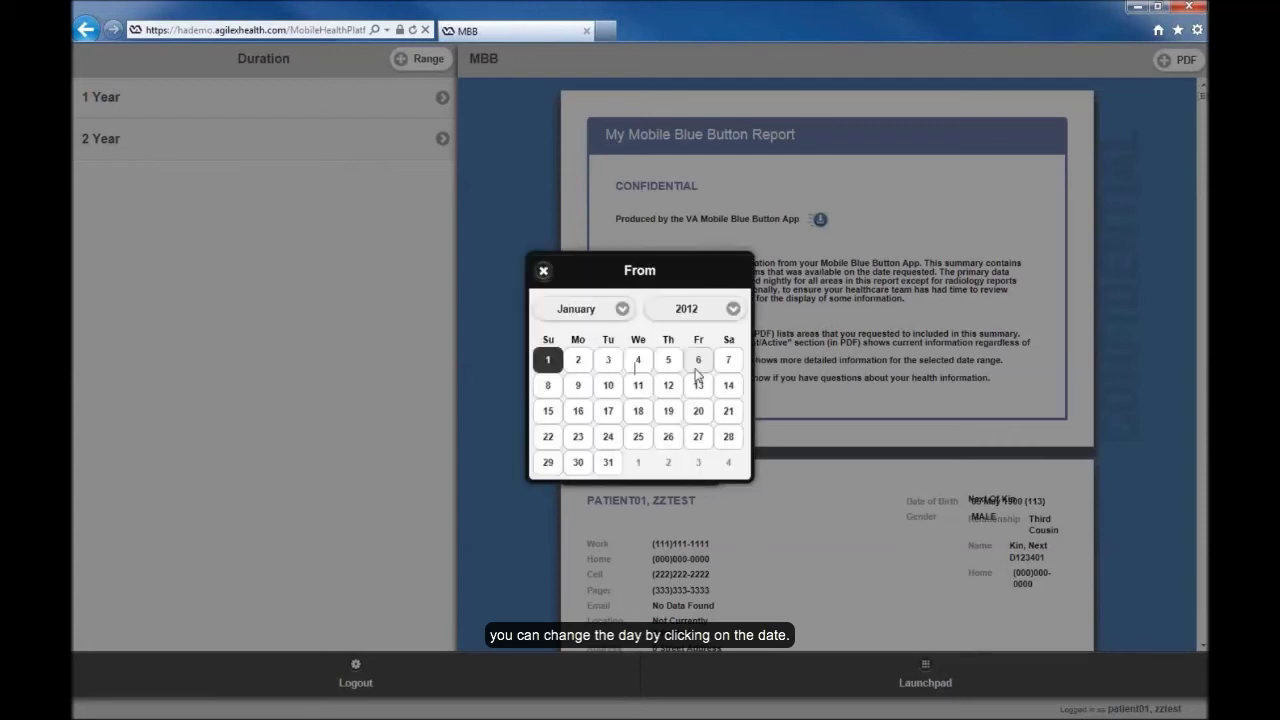
pyautogui.click(608, 360)
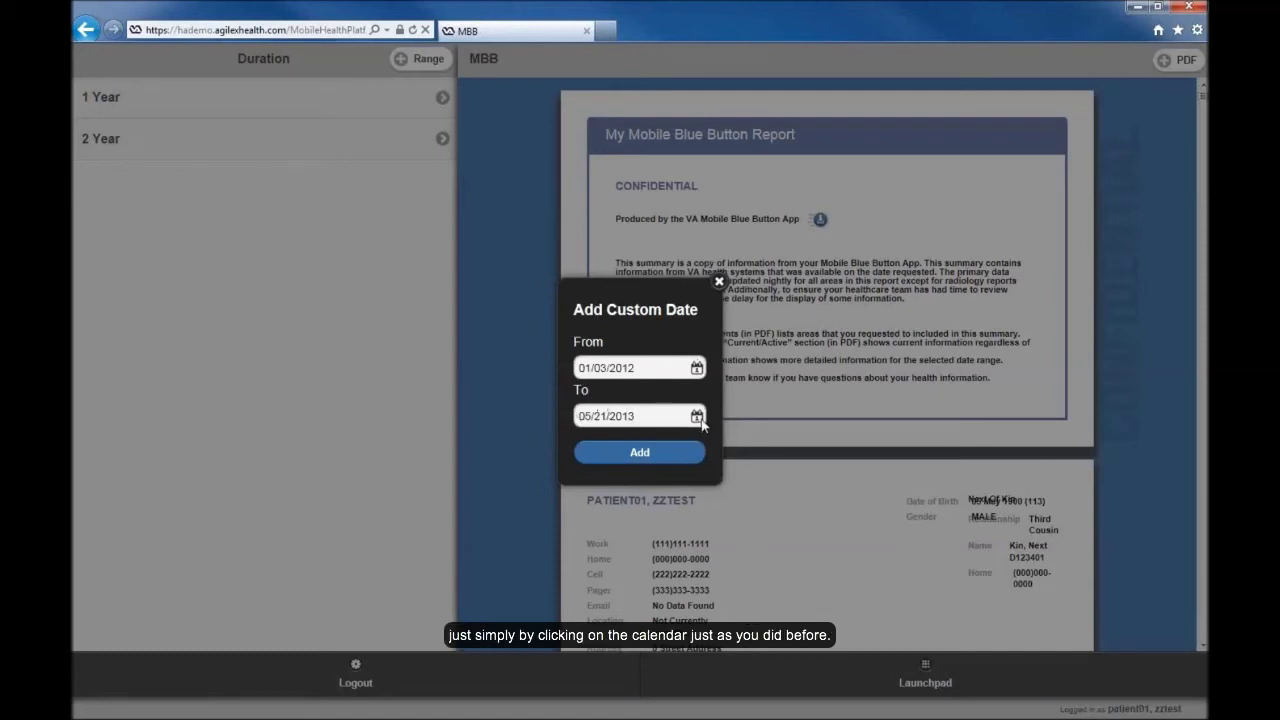
pyautogui.click(698, 418)
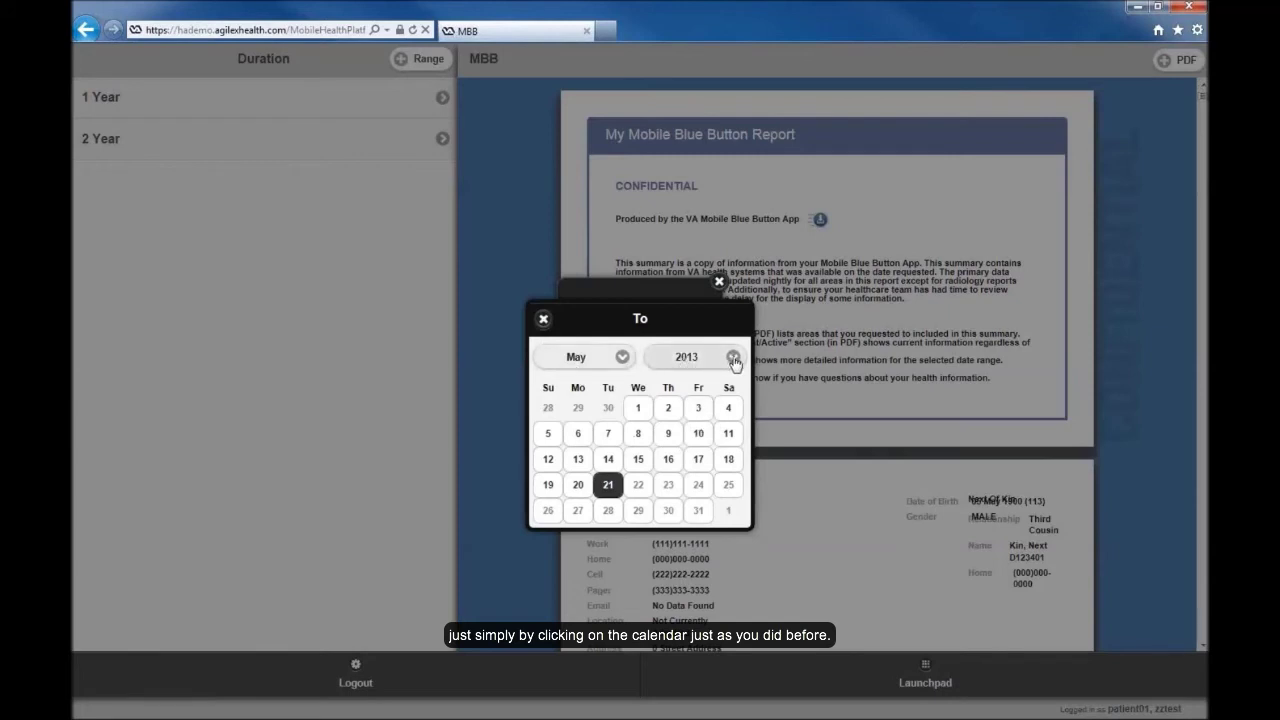
pyautogui.click(622, 370)
pyautogui.click(622, 370)
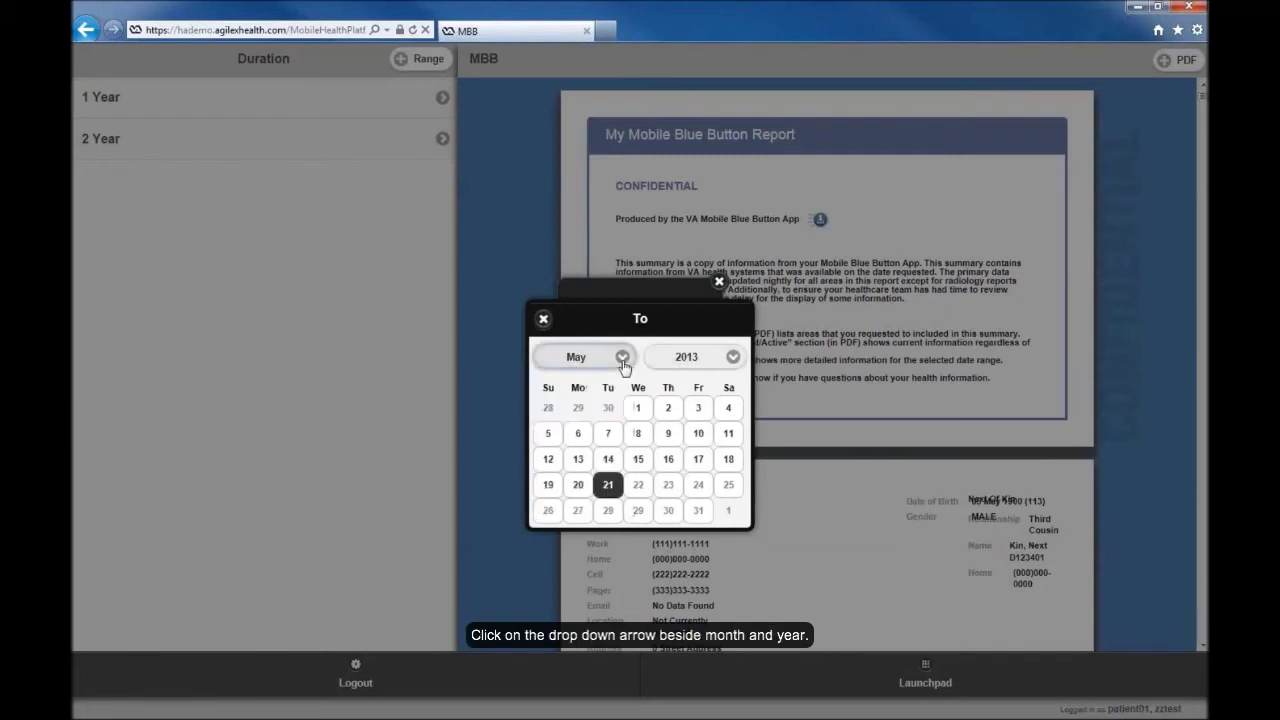
pyautogui.click(734, 358)
pyautogui.click(734, 358)
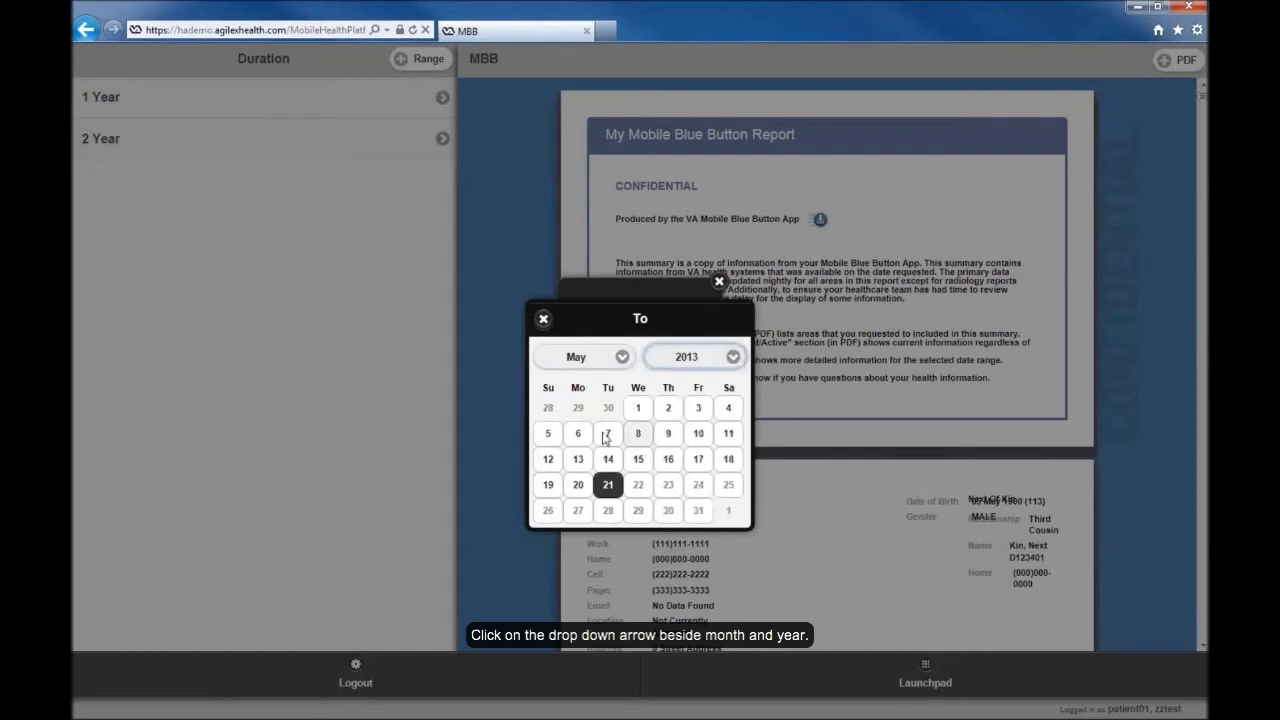
pyautogui.click(645, 412)
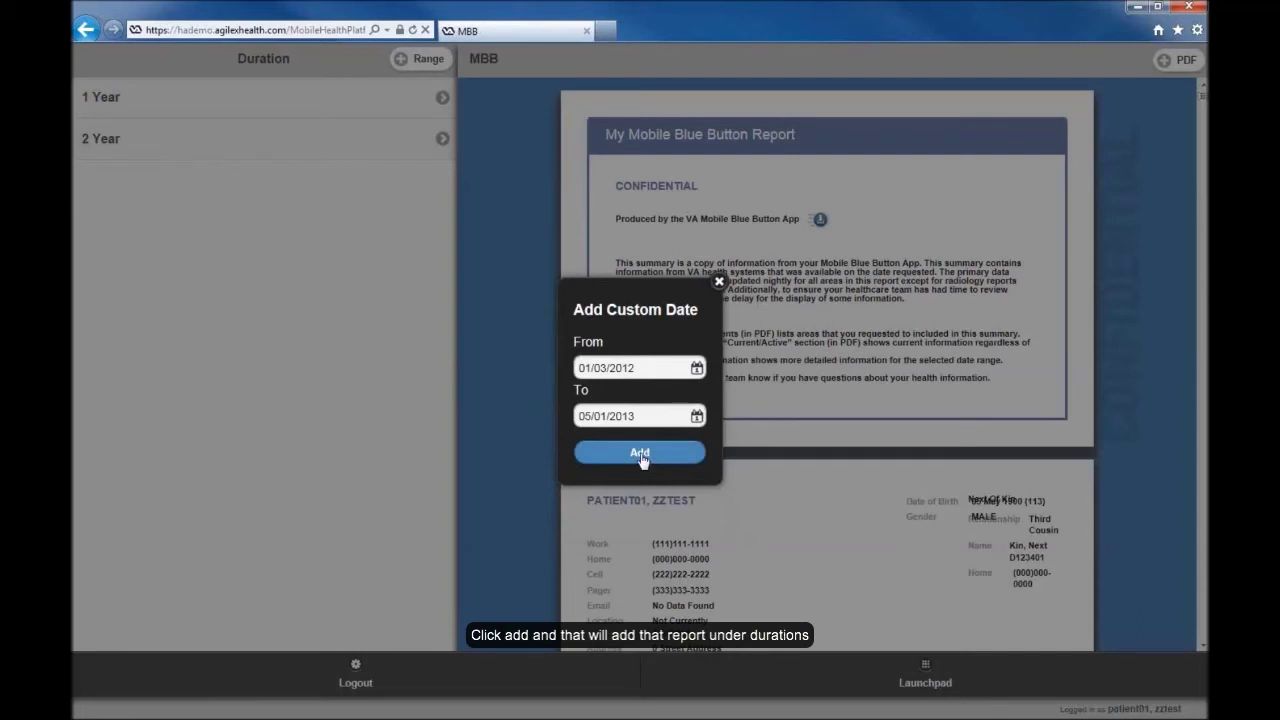
pyautogui.click(643, 458)
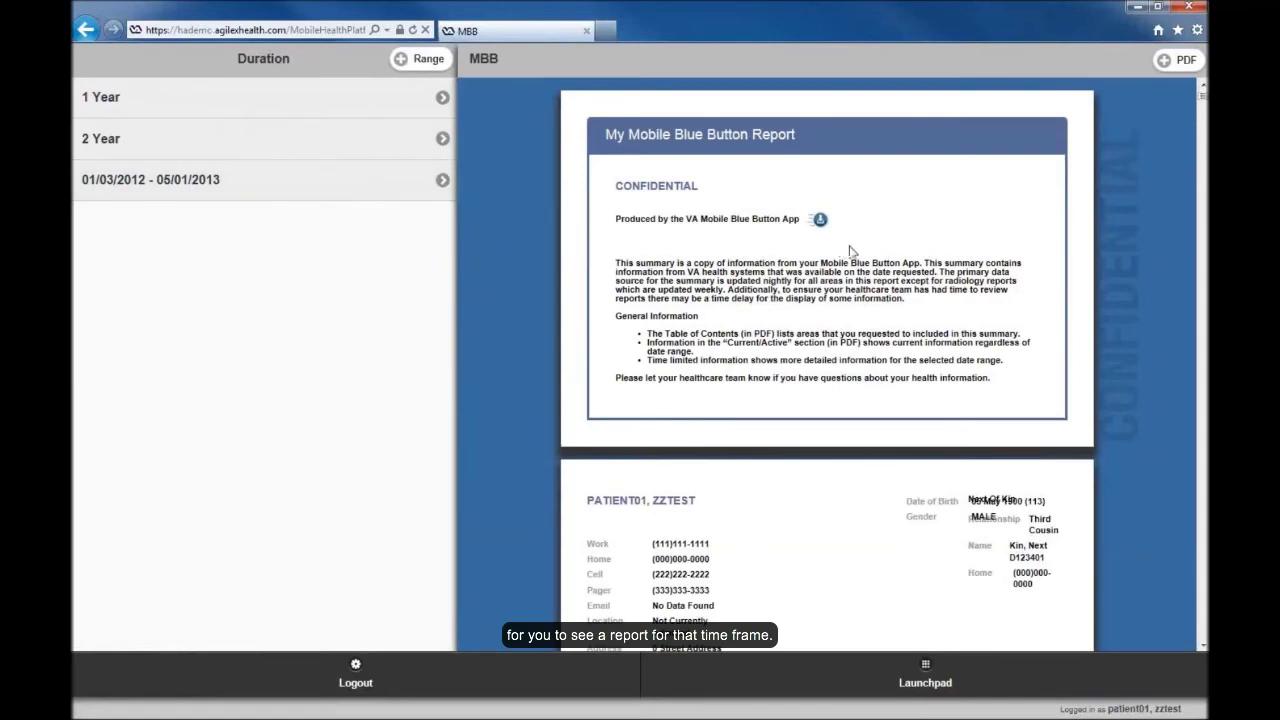
# Step: Scroll the custom-range preview down to the January 2012 glucose and radiology results
pyautogui.scroll(-3, 902, 270)
pyautogui.scroll(-3, 902, 275)
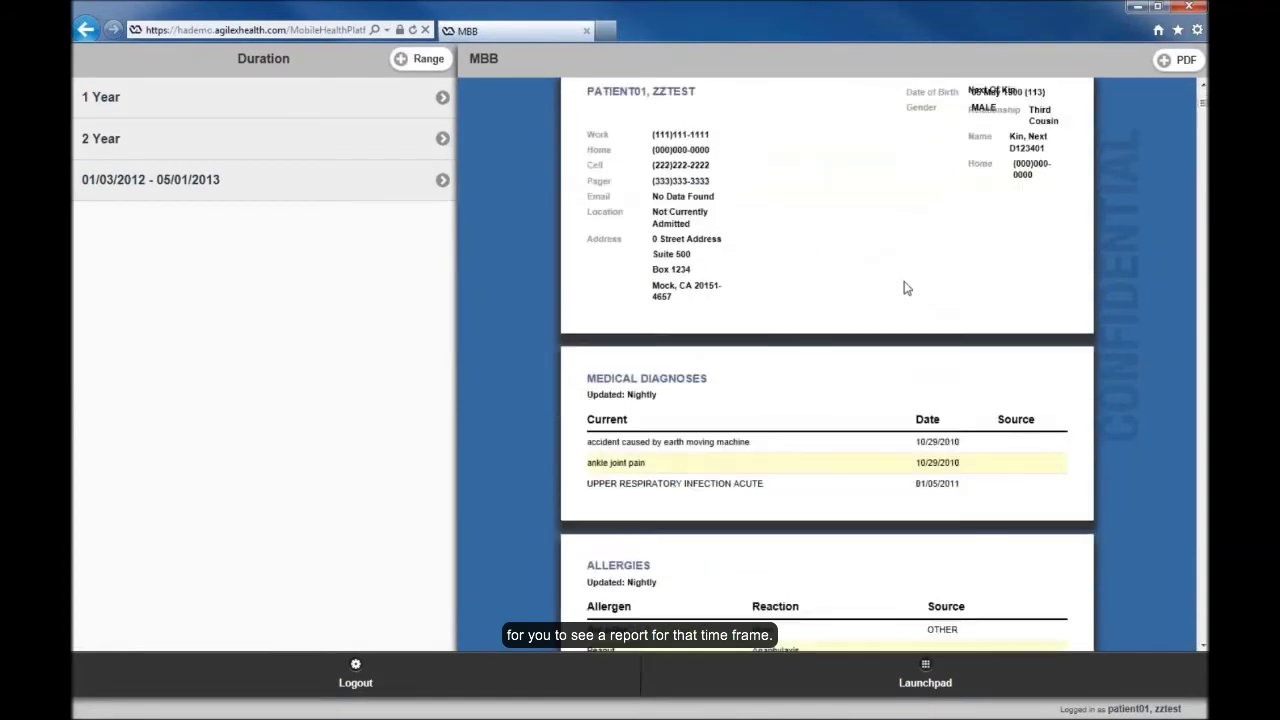
pyautogui.scroll(-3, 899, 290)
pyautogui.scroll(-5, 900, 293)
pyautogui.scroll(-3, 902, 294)
pyautogui.scroll(-5, 900, 295)
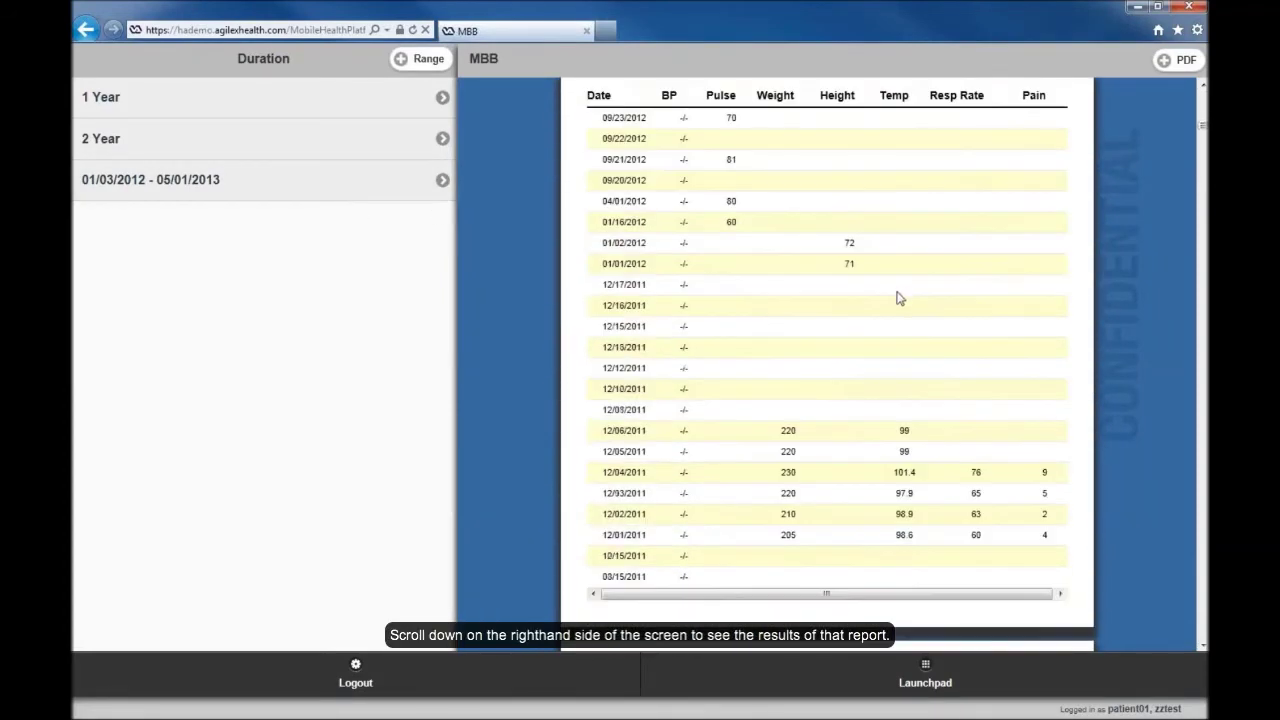
pyautogui.scroll(-5, 897, 298)
pyautogui.scroll(-5, 897, 298)
pyautogui.scroll(-3, 894, 303)
pyautogui.scroll(-3, 894, 305)
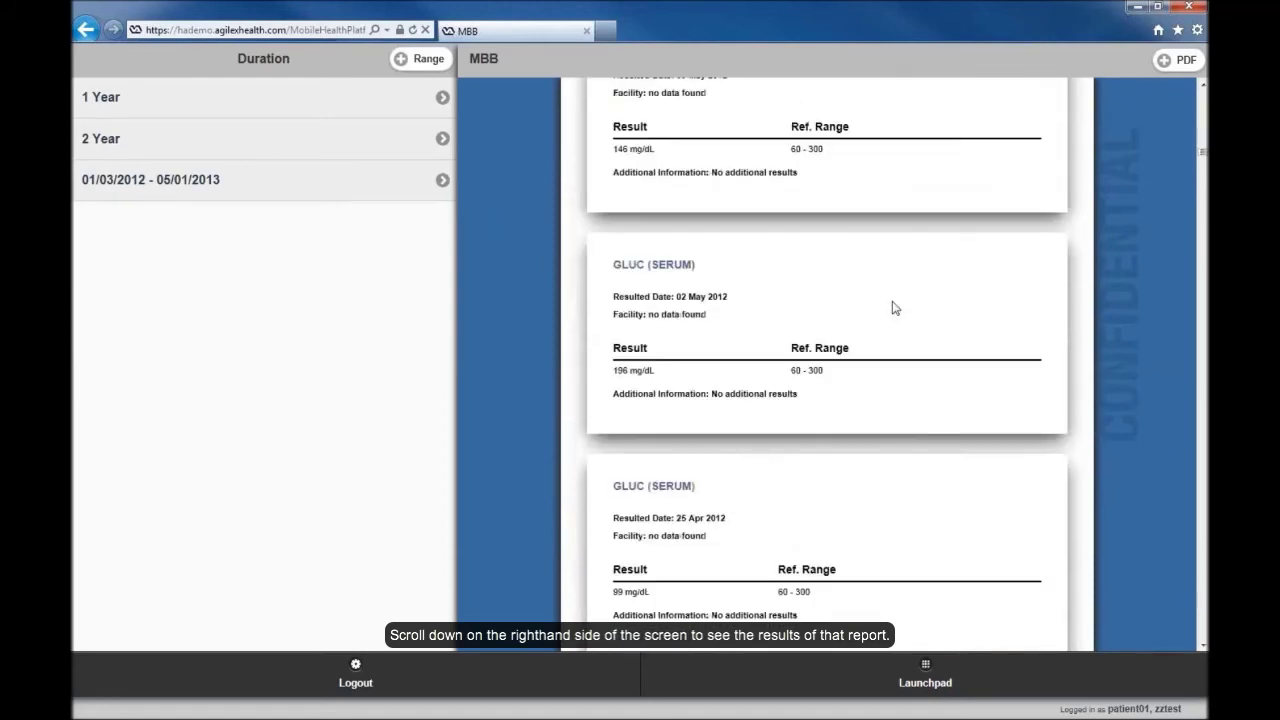
pyautogui.scroll(-3, 894, 308)
pyautogui.scroll(-4, 893, 308)
pyautogui.scroll(-4, 892, 310)
pyautogui.scroll(-4, 894, 316)
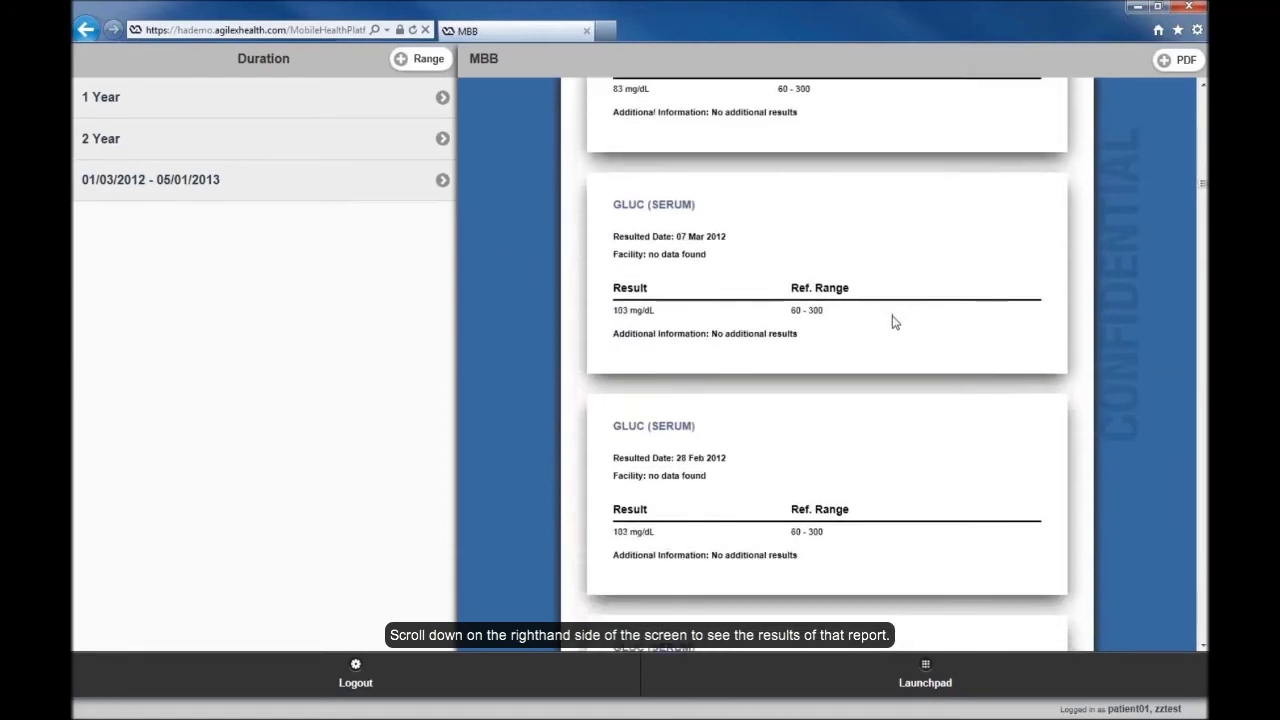
pyautogui.scroll(-4, 894, 322)
pyautogui.scroll(-4, 894, 325)
pyautogui.scroll(-4, 894, 326)
pyautogui.scroll(-4, 895, 328)
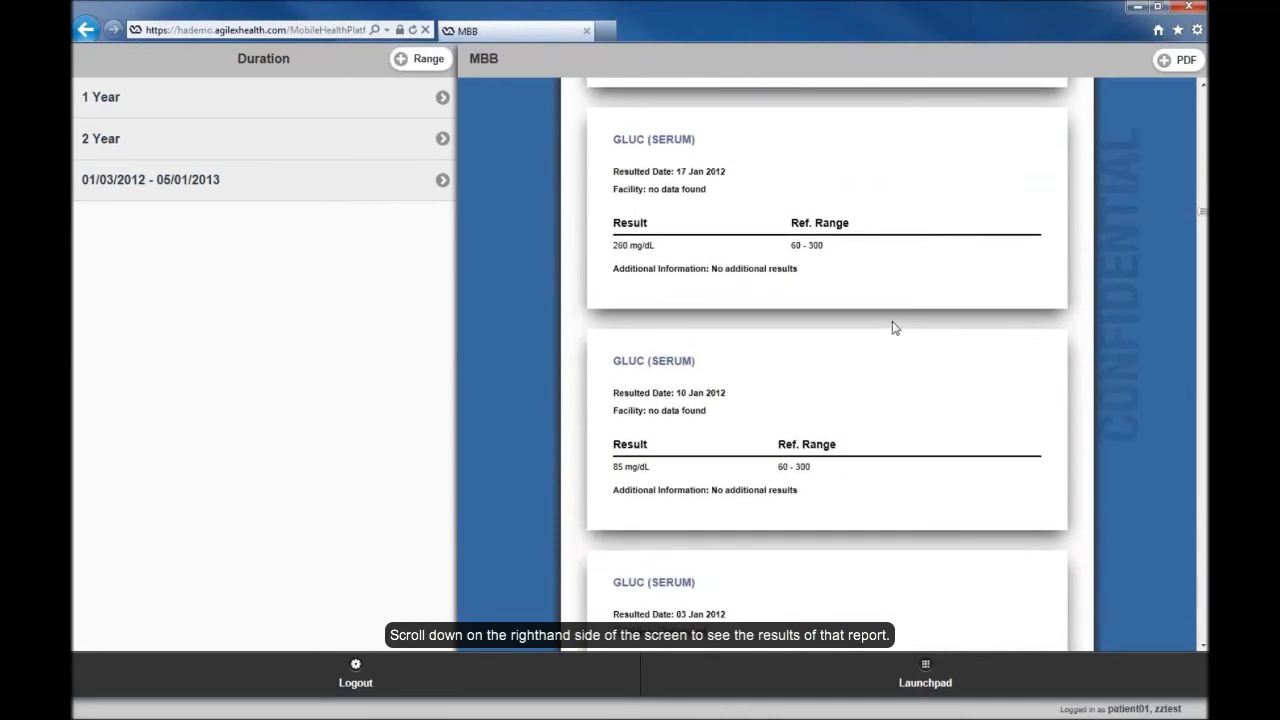
# Step: Select all report sections, then exclude only Lab Results, keeping Medication List, Medical Diagnoses and Contact Information
pyautogui.click(443, 183)
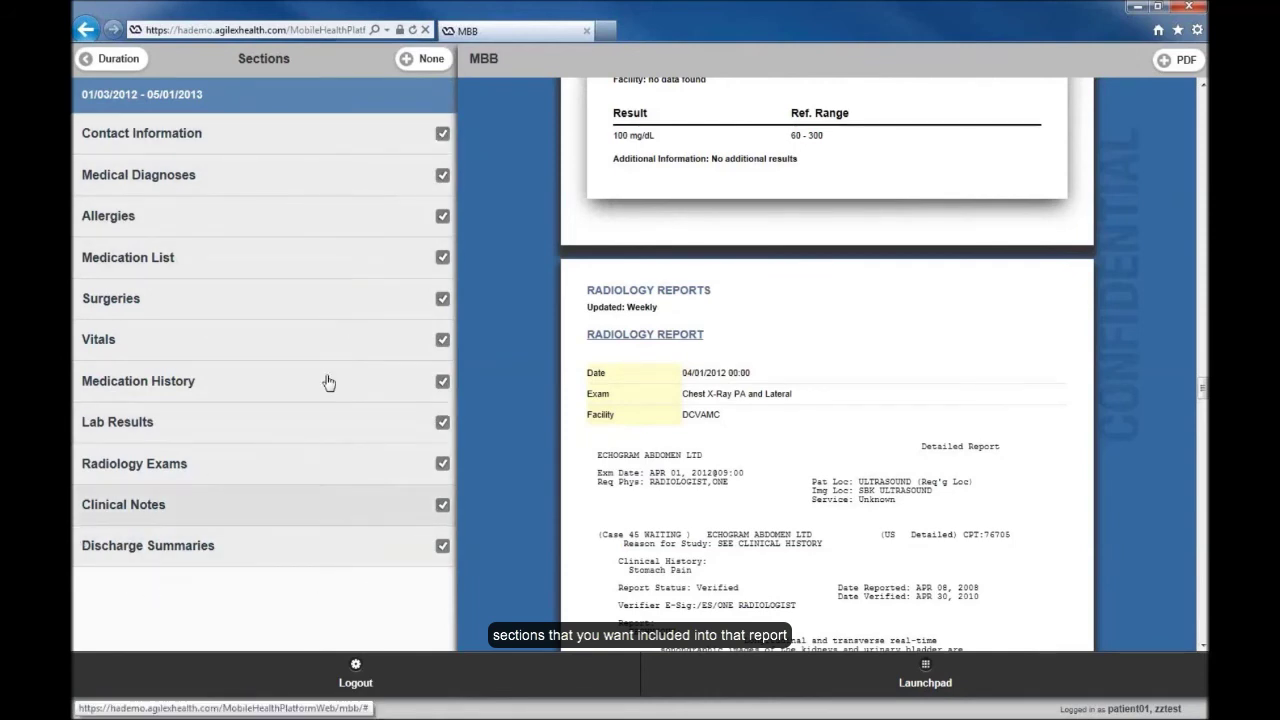
pyautogui.click(428, 62)
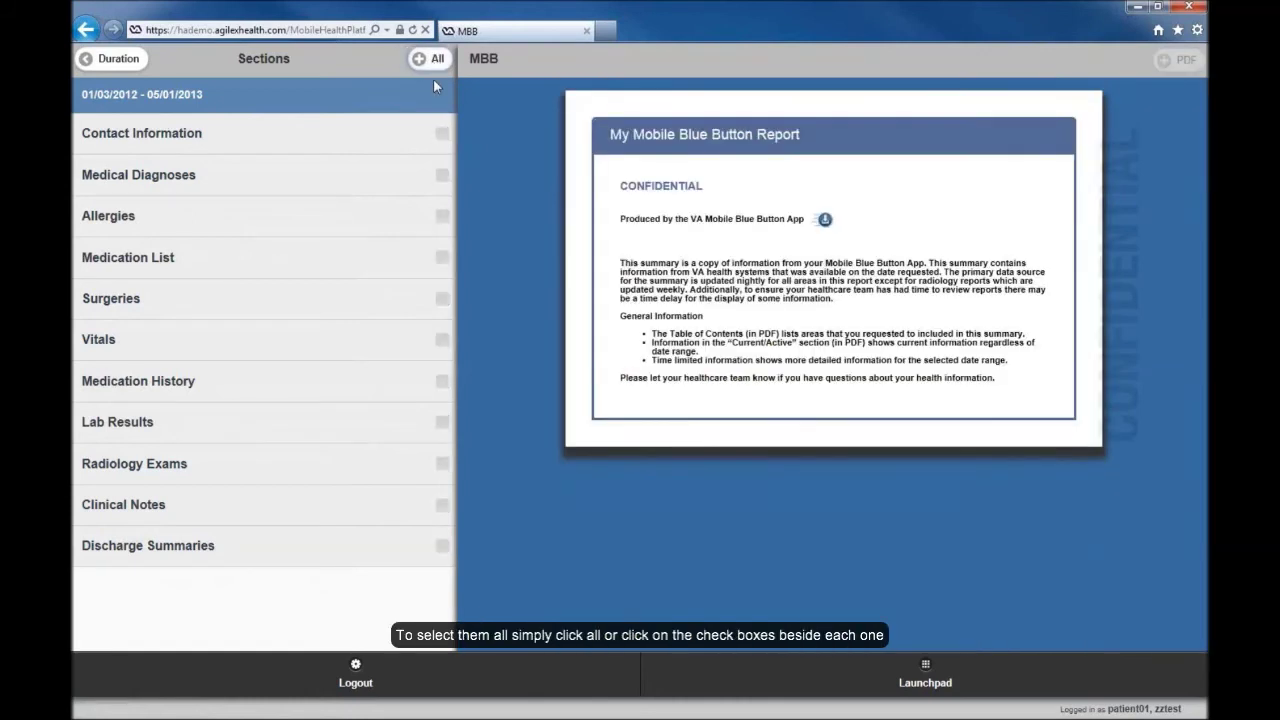
pyautogui.click(433, 62)
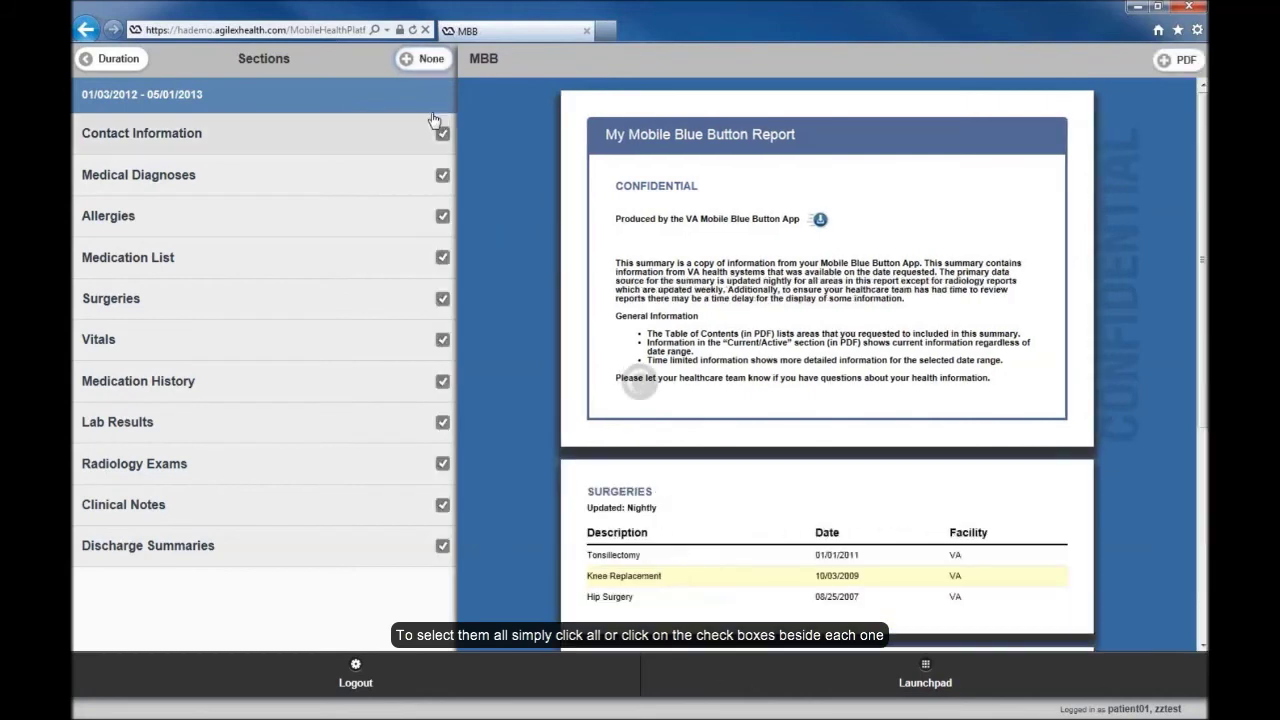
pyautogui.click(443, 135)
pyautogui.click(443, 176)
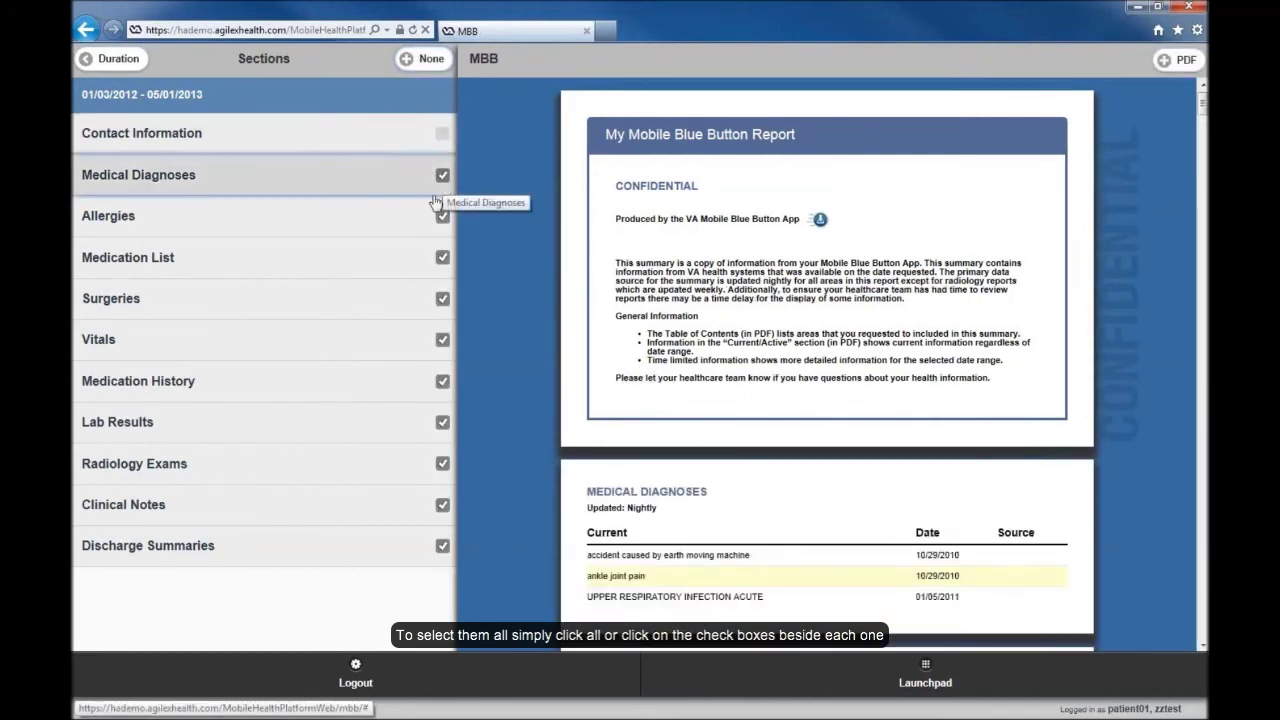
pyautogui.click(443, 262)
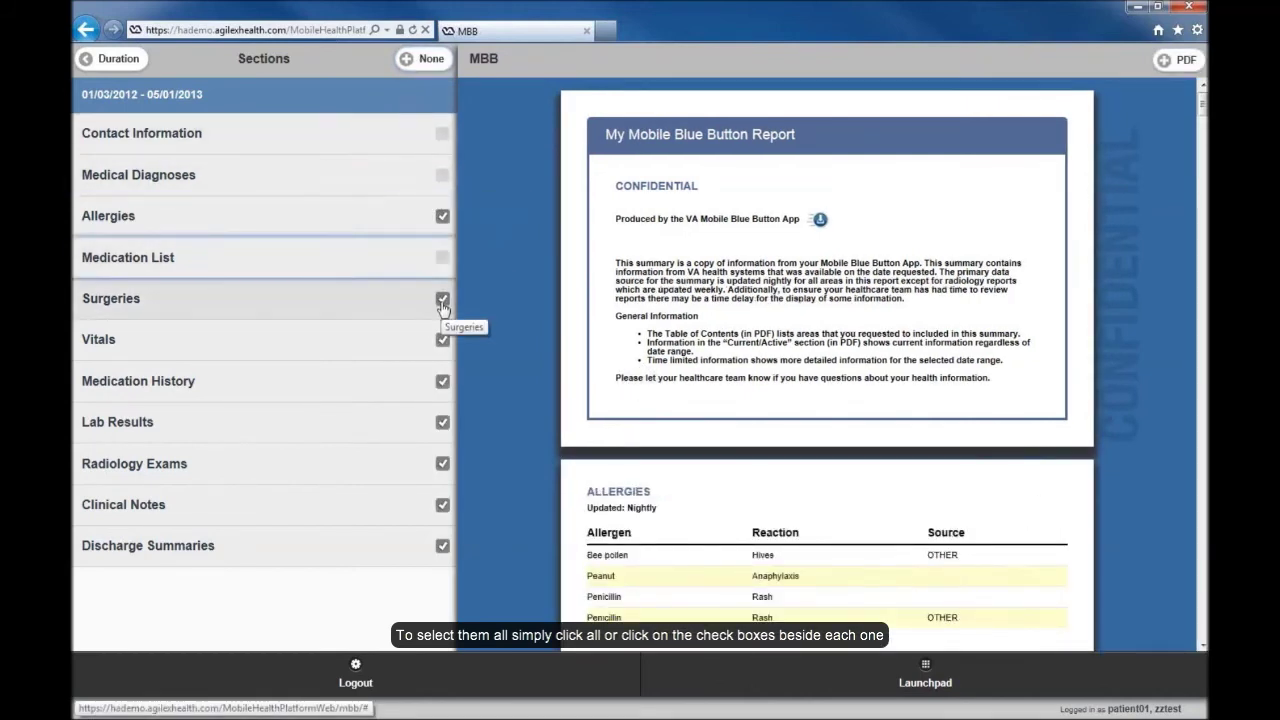
pyautogui.click(443, 258)
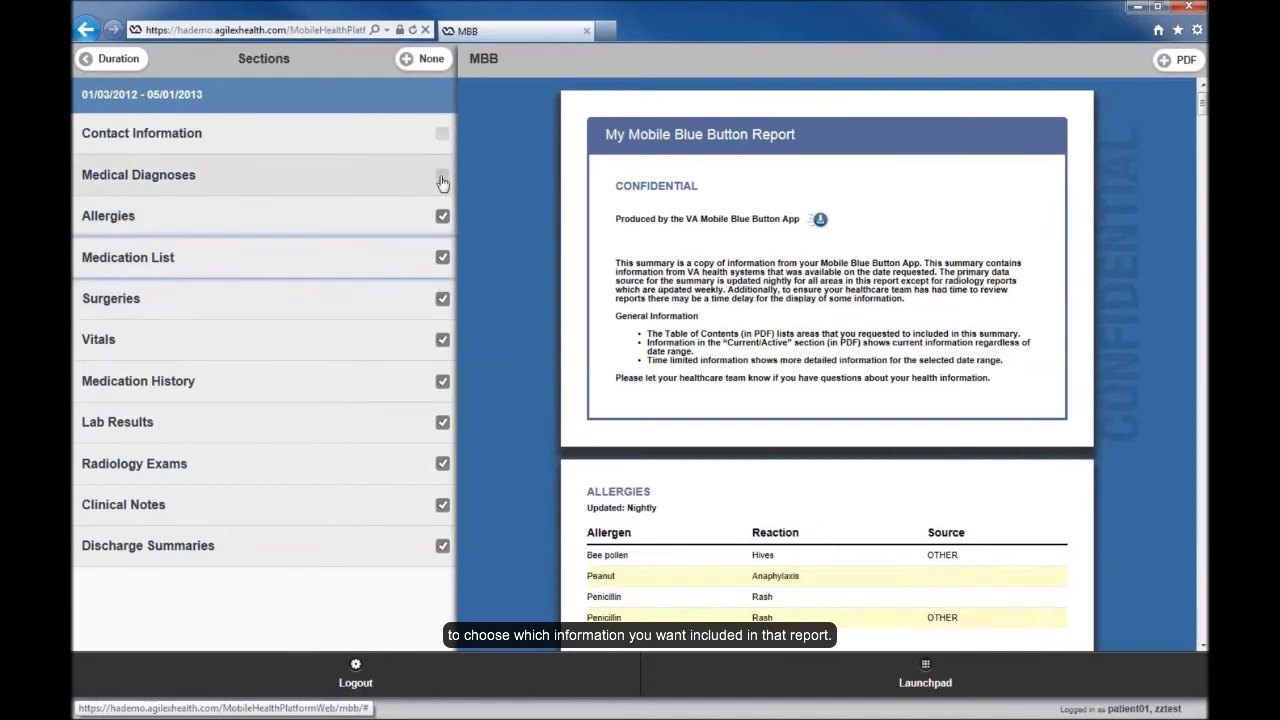
pyautogui.click(443, 176)
pyautogui.click(443, 134)
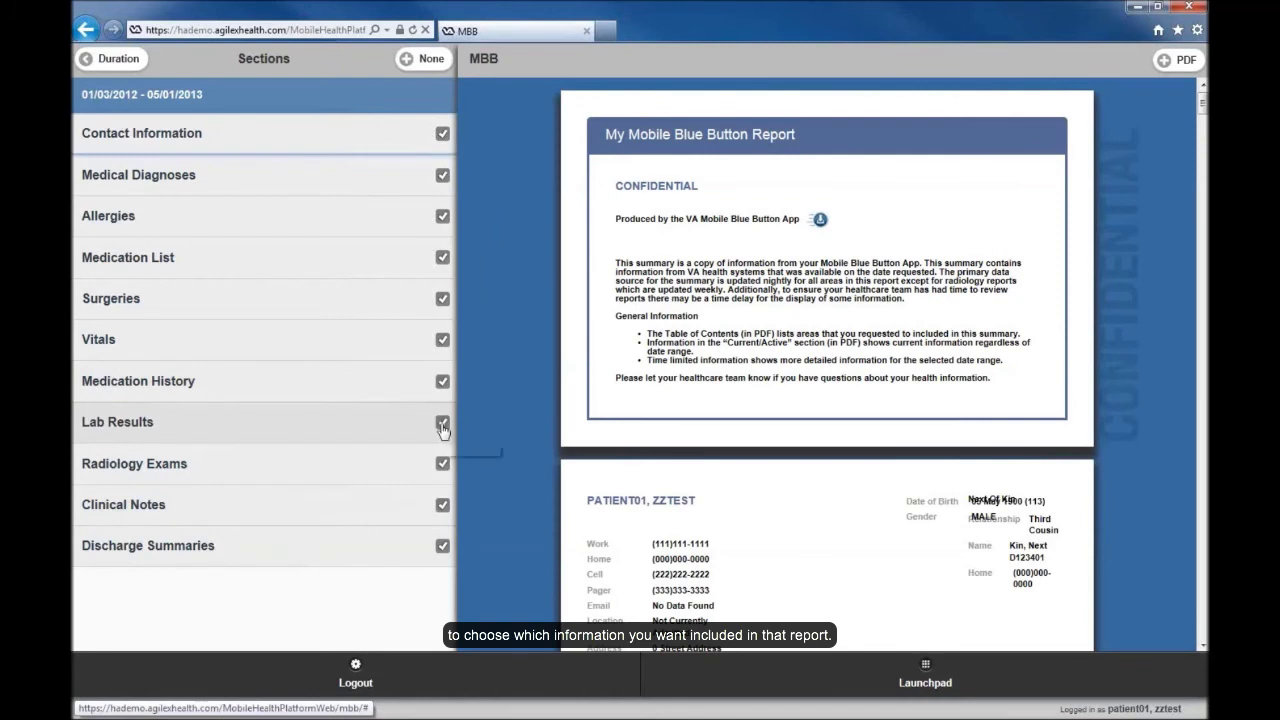
pyautogui.click(443, 424)
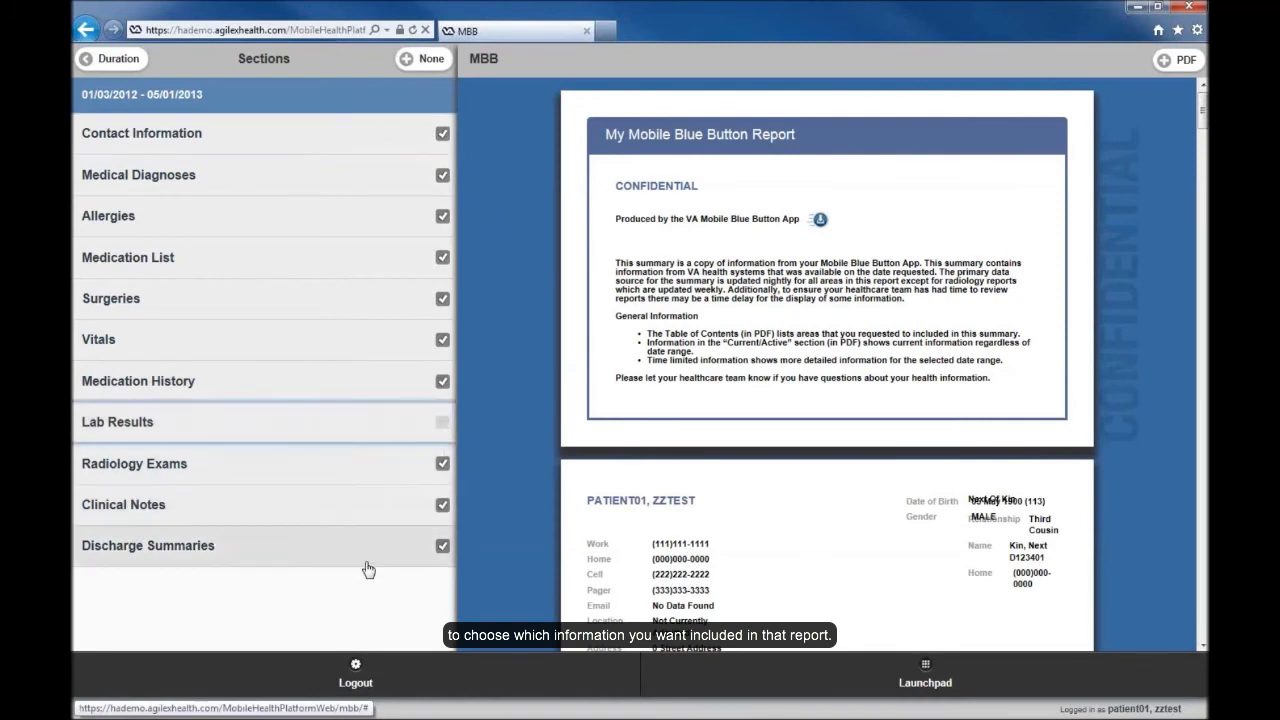
# Step: Generate the report as a PDF and scroll down to the Radiology Reports chest X-ray
pyautogui.click(1178, 60)
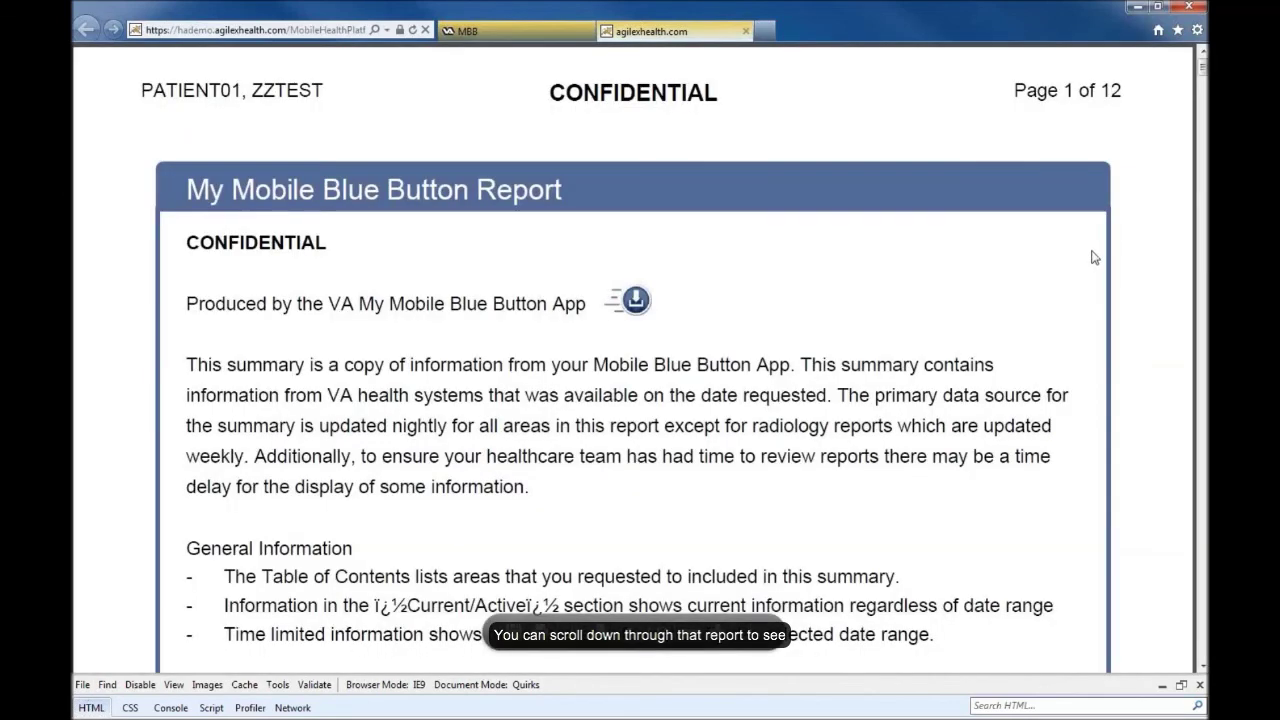
pyautogui.scroll(-3, 1156, 288)
pyautogui.scroll(-1, 1155, 290)
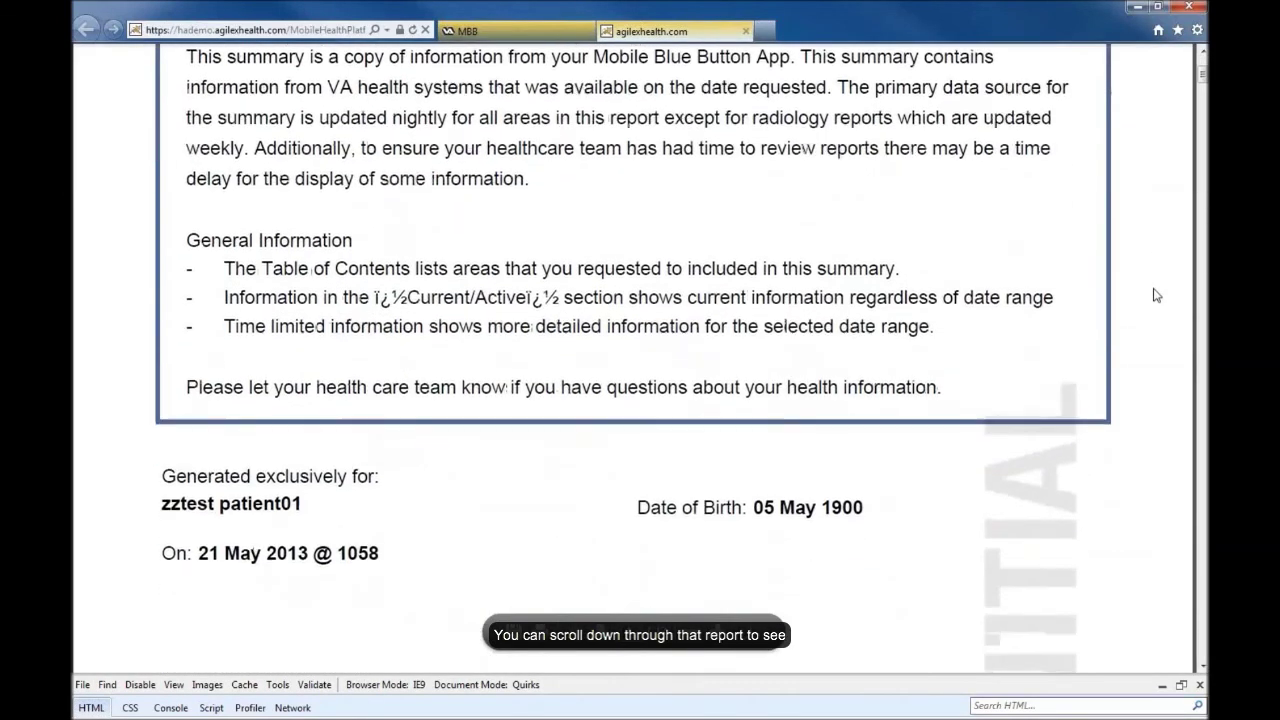
pyautogui.scroll(-1, 1154, 292)
pyautogui.scroll(-3, 1150, 296)
pyautogui.scroll(-2, 1150, 296)
pyautogui.scroll(-3, 1143, 309)
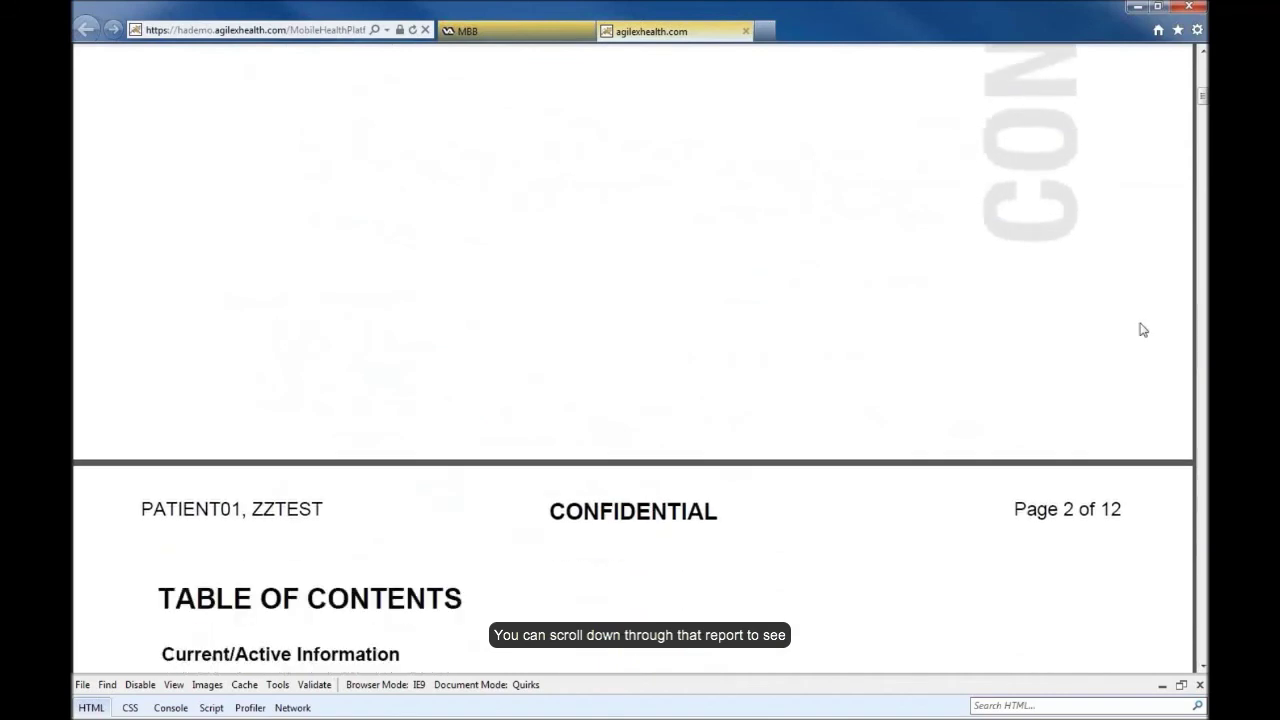
pyautogui.scroll(-2, 1140, 329)
pyautogui.scroll(-3, 1140, 331)
pyautogui.scroll(-4, 1137, 347)
pyautogui.scroll(-2, 1136, 347)
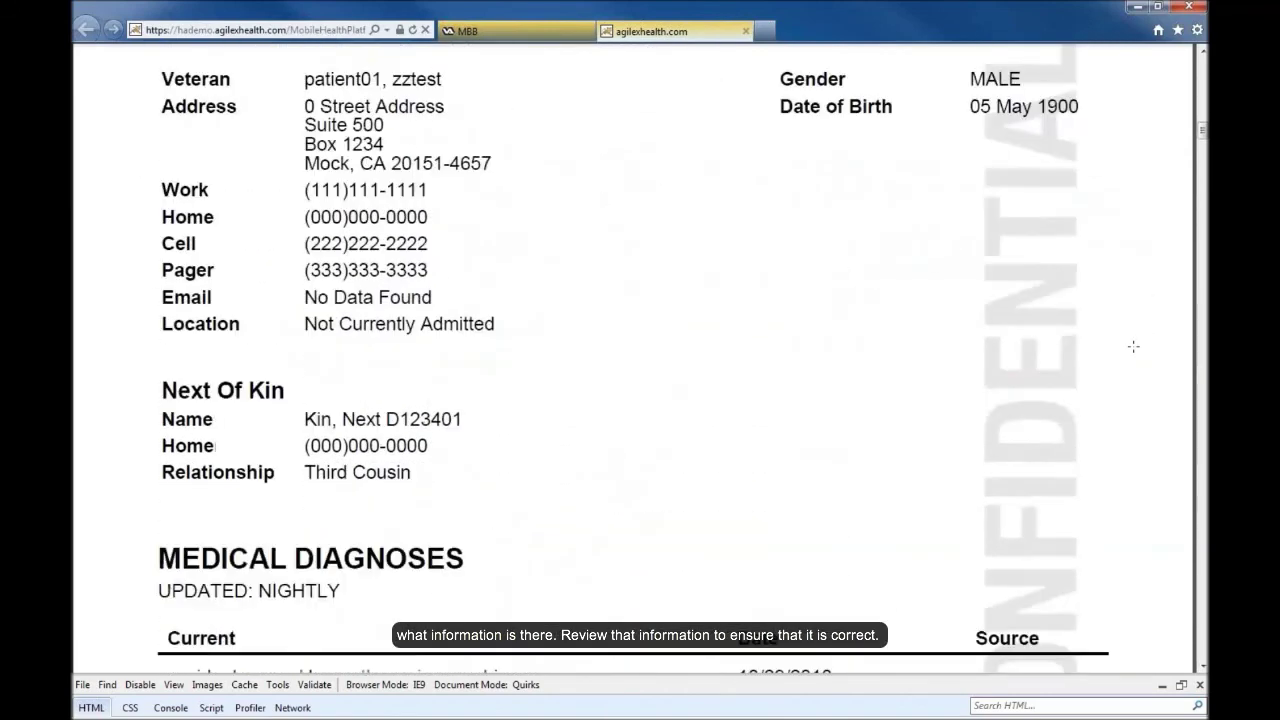
pyautogui.scroll(-2, 1135, 348)
pyautogui.scroll(-2, 1133, 348)
pyautogui.scroll(-2, 1133, 348)
pyautogui.scroll(-2, 1131, 354)
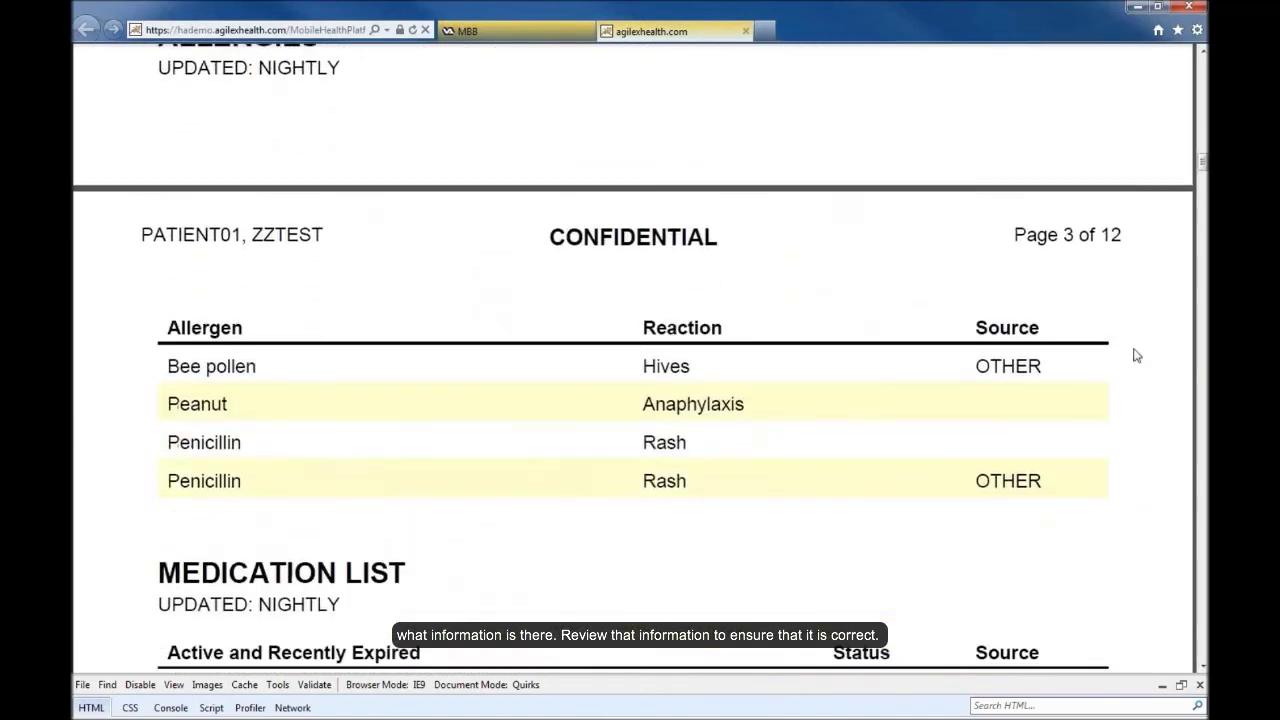
pyautogui.scroll(-2, 1137, 354)
pyautogui.scroll(-2, 1134, 360)
pyautogui.scroll(-2, 1136, 360)
pyautogui.scroll(-3, 1136, 360)
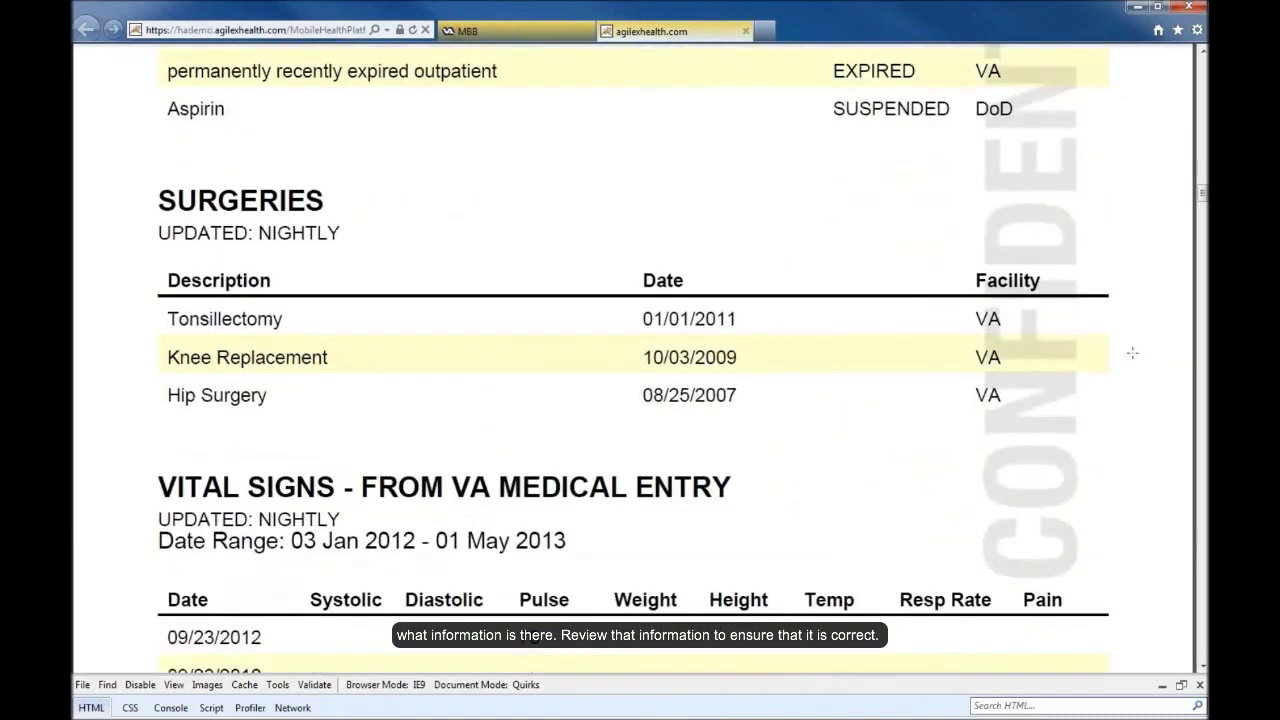
pyautogui.scroll(-2, 1136, 360)
pyautogui.scroll(-1, 1136, 360)
pyautogui.scroll(-2, 1136, 360)
pyautogui.scroll(-2, 1136, 360)
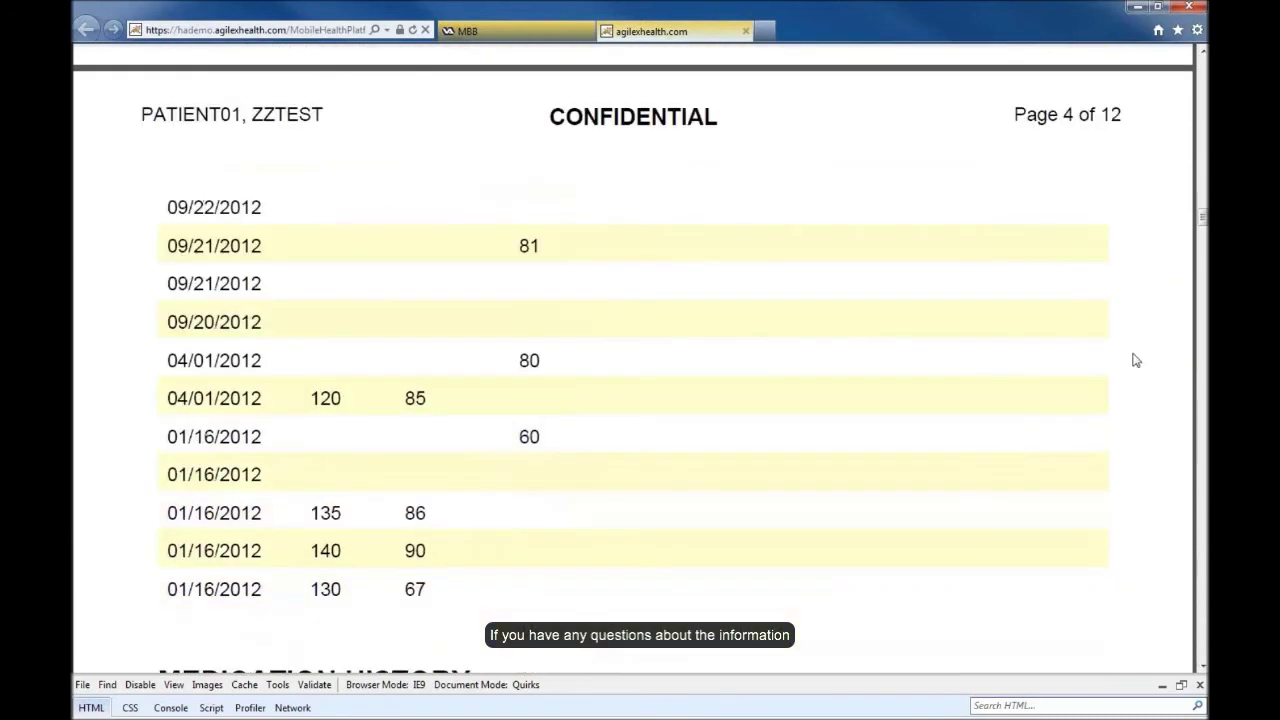
pyautogui.scroll(-2, 1136, 360)
pyautogui.scroll(-2, 1136, 360)
pyautogui.scroll(-1, 1136, 360)
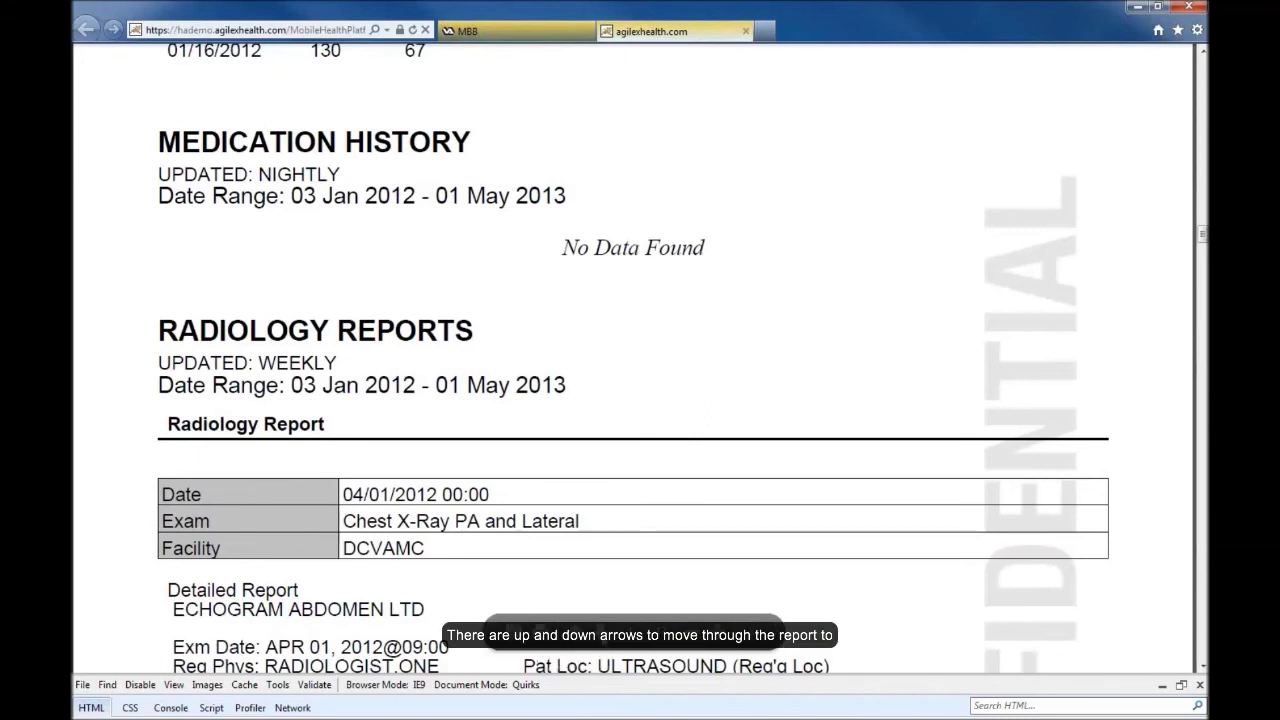
# Step: Page down to page 6 of 12 with the clinical Notes tables, zooming out and back in
pyautogui.click(604, 645)
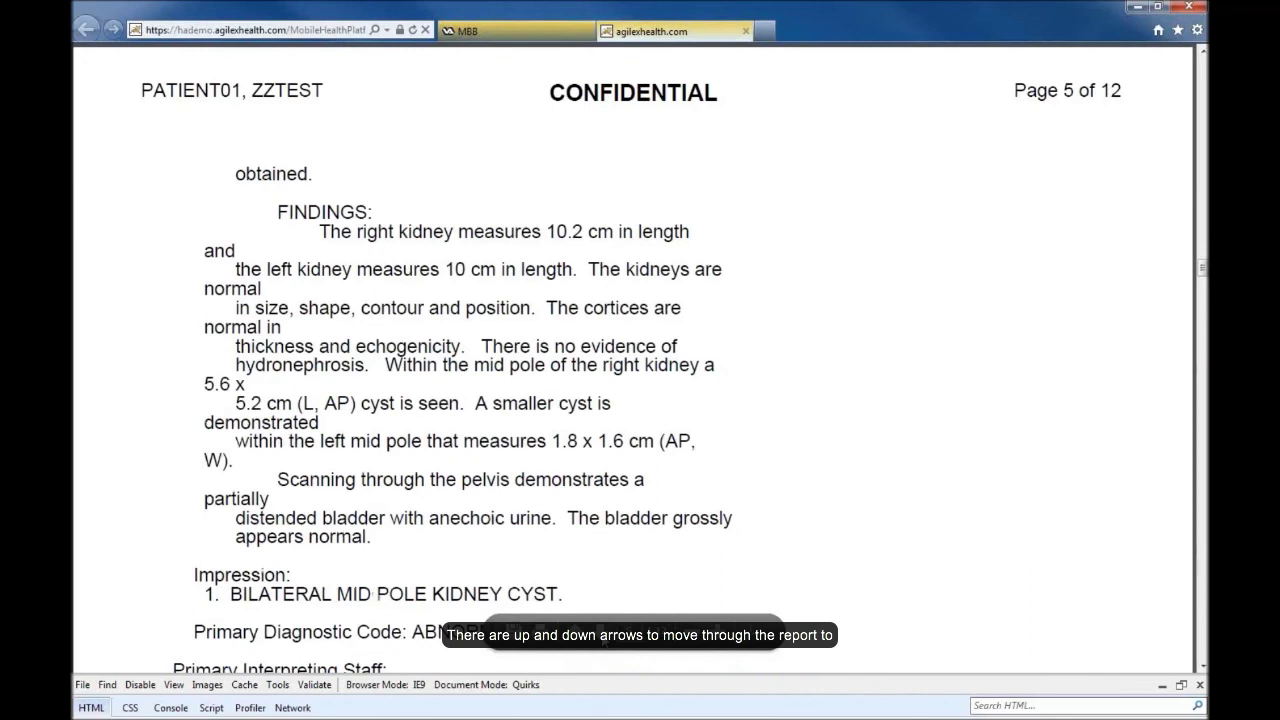
pyautogui.click(604, 645)
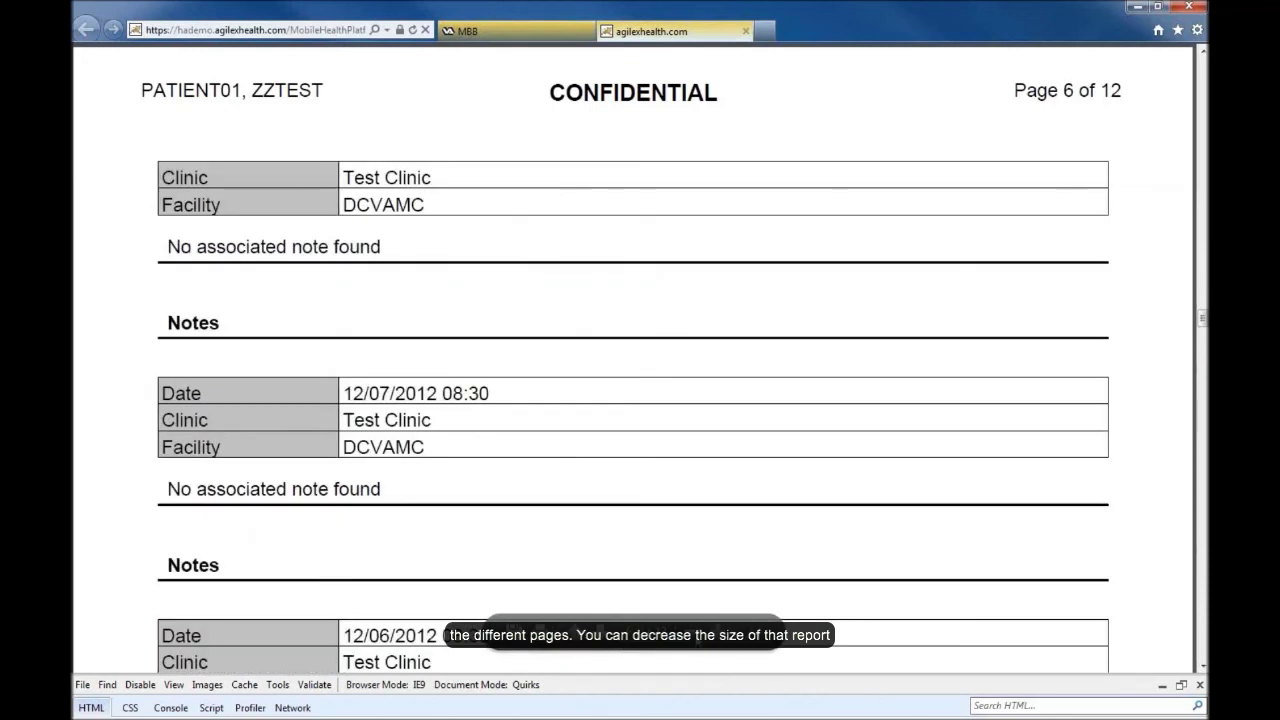
pyautogui.click(705, 647)
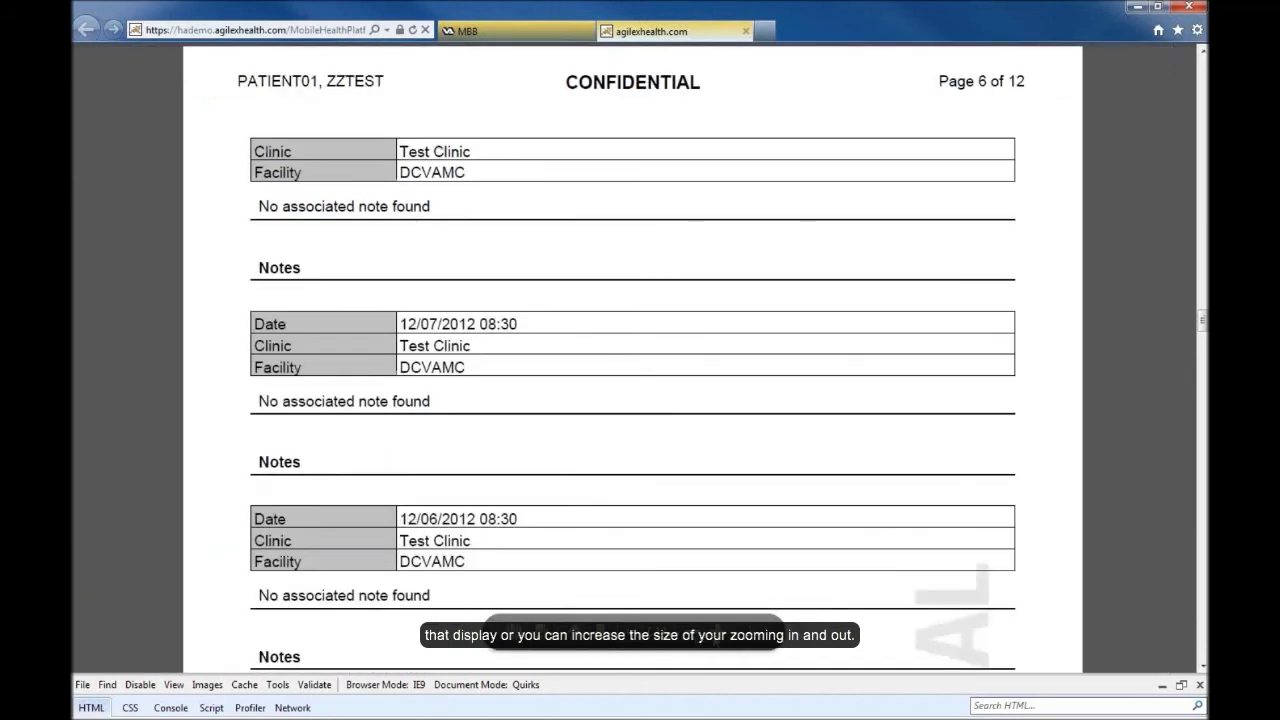
pyautogui.click(716, 638)
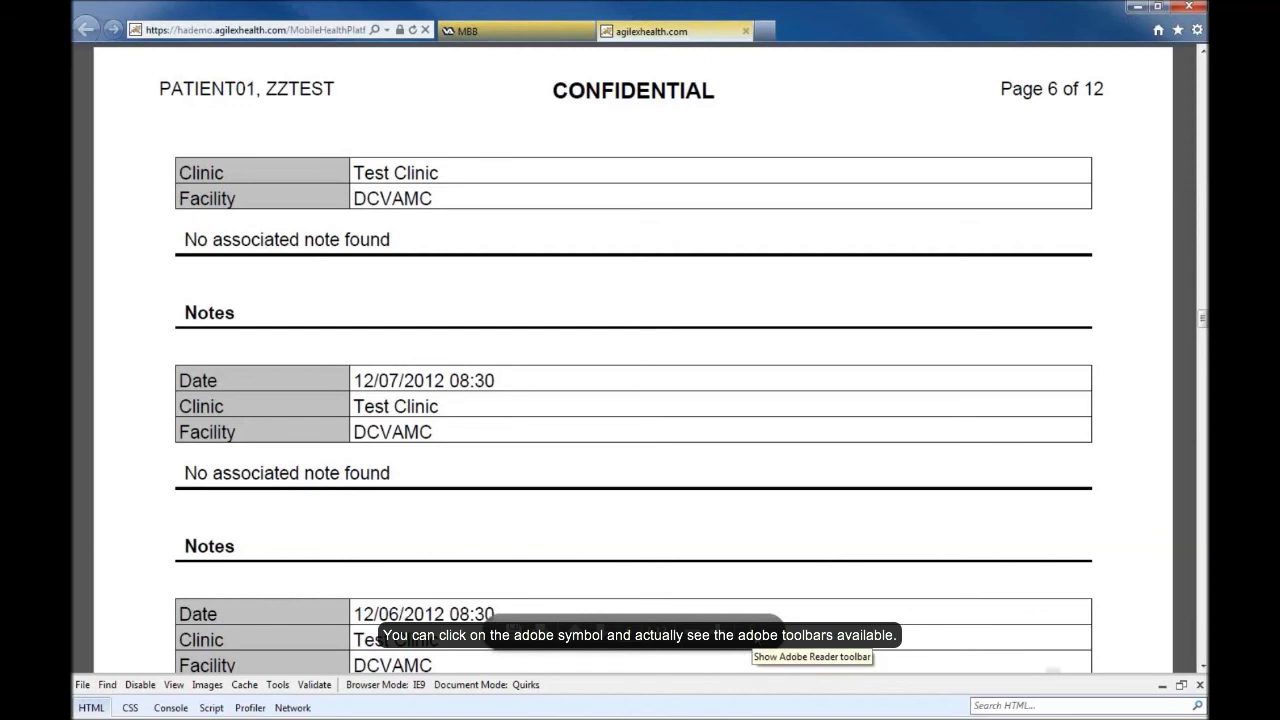
# Step: Show the Reader toolbar and view the PDF at 100%, then return to 150%
pyautogui.click(758, 620)
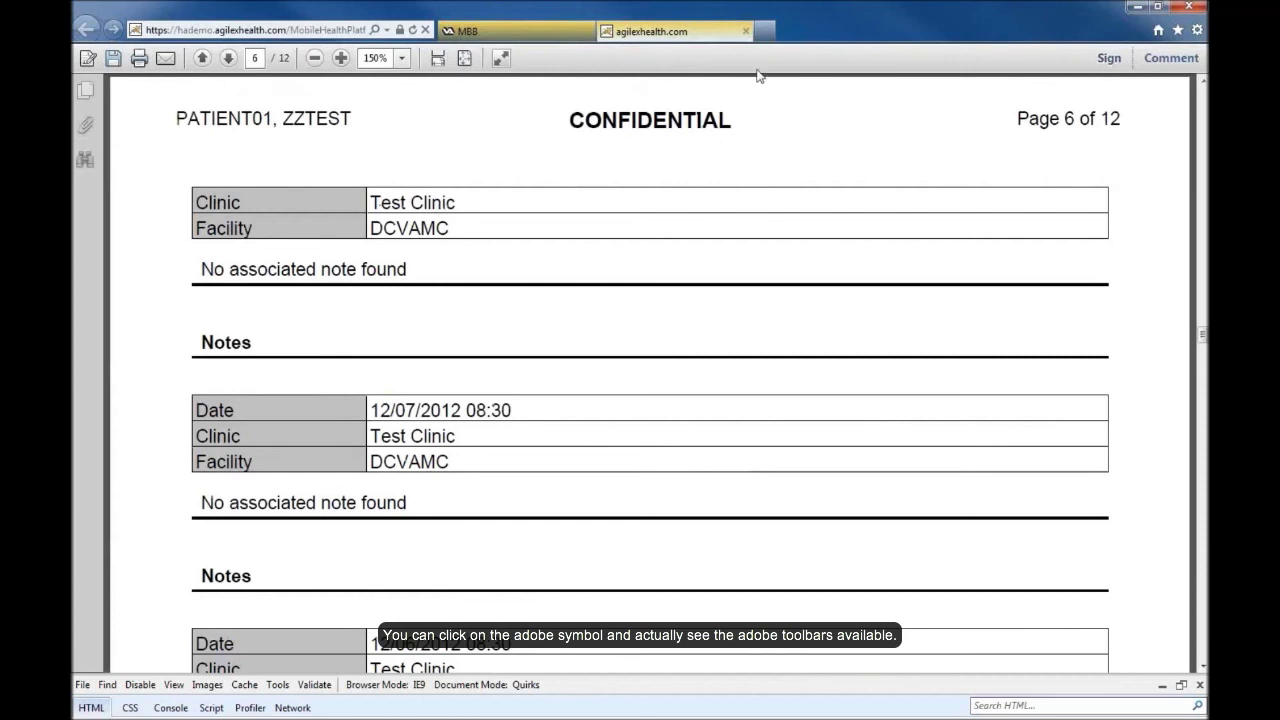
pyautogui.click(401, 59)
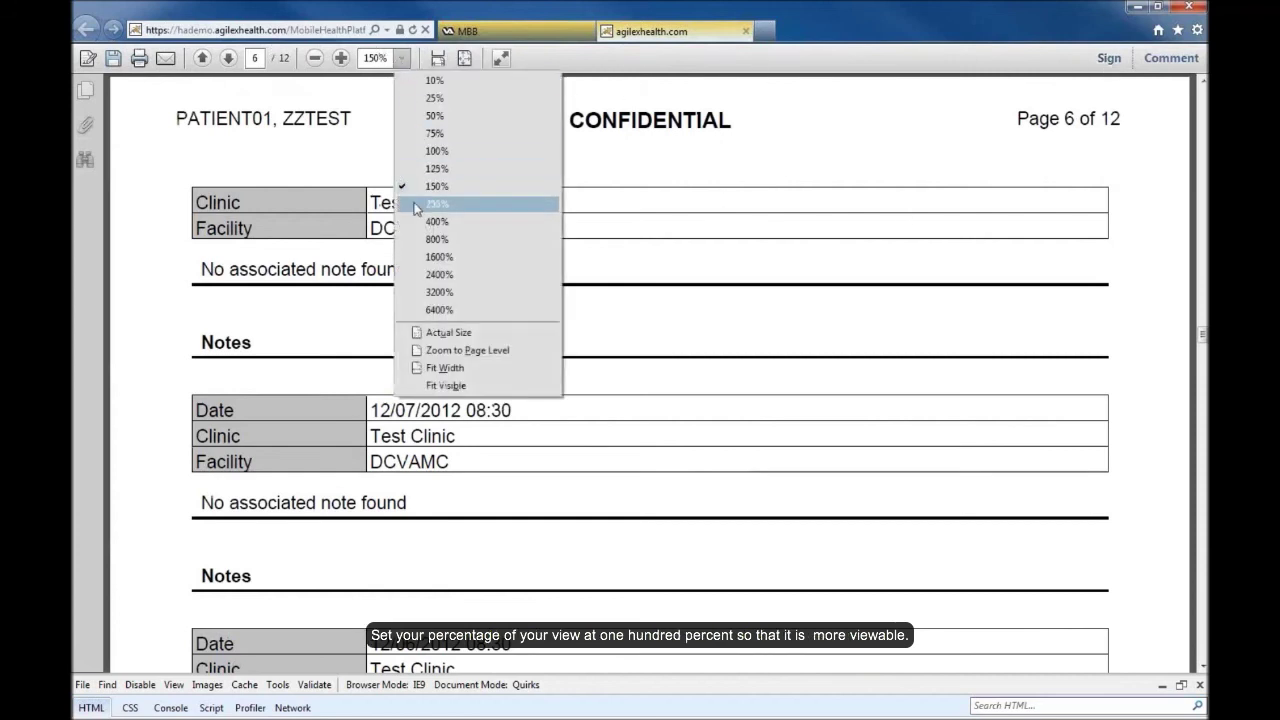
pyautogui.click(415, 151)
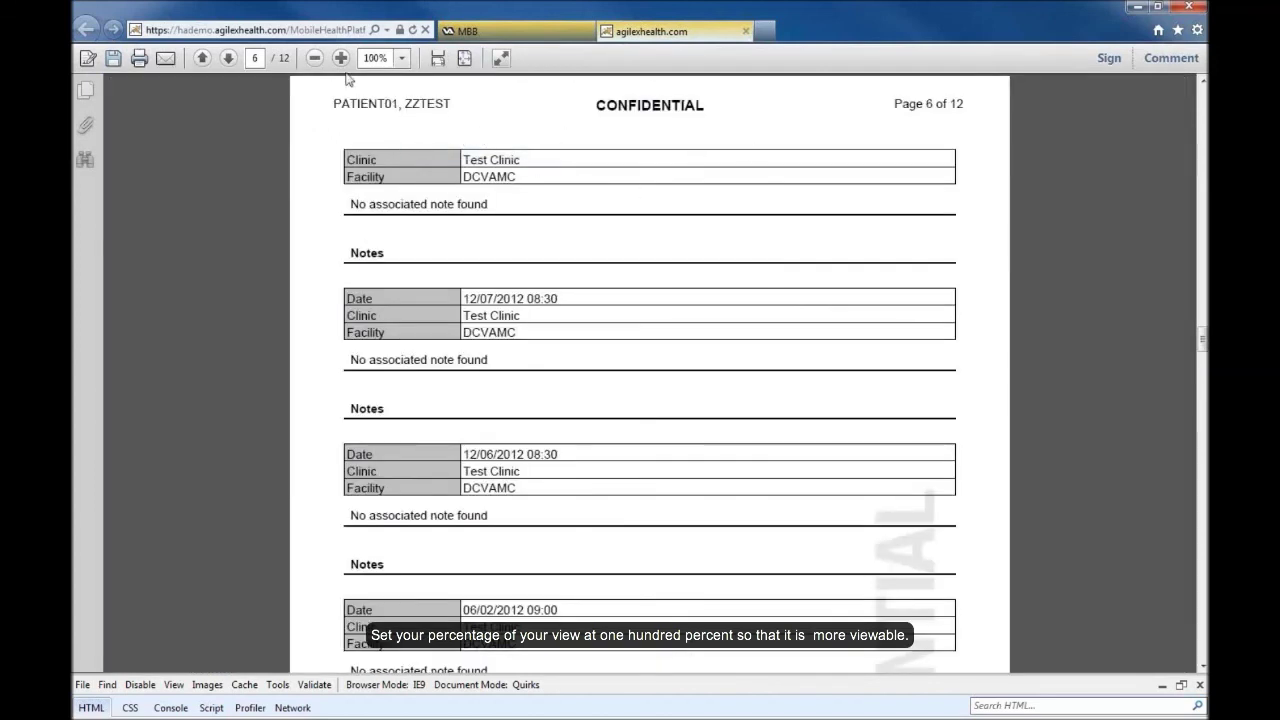
pyautogui.click(404, 60)
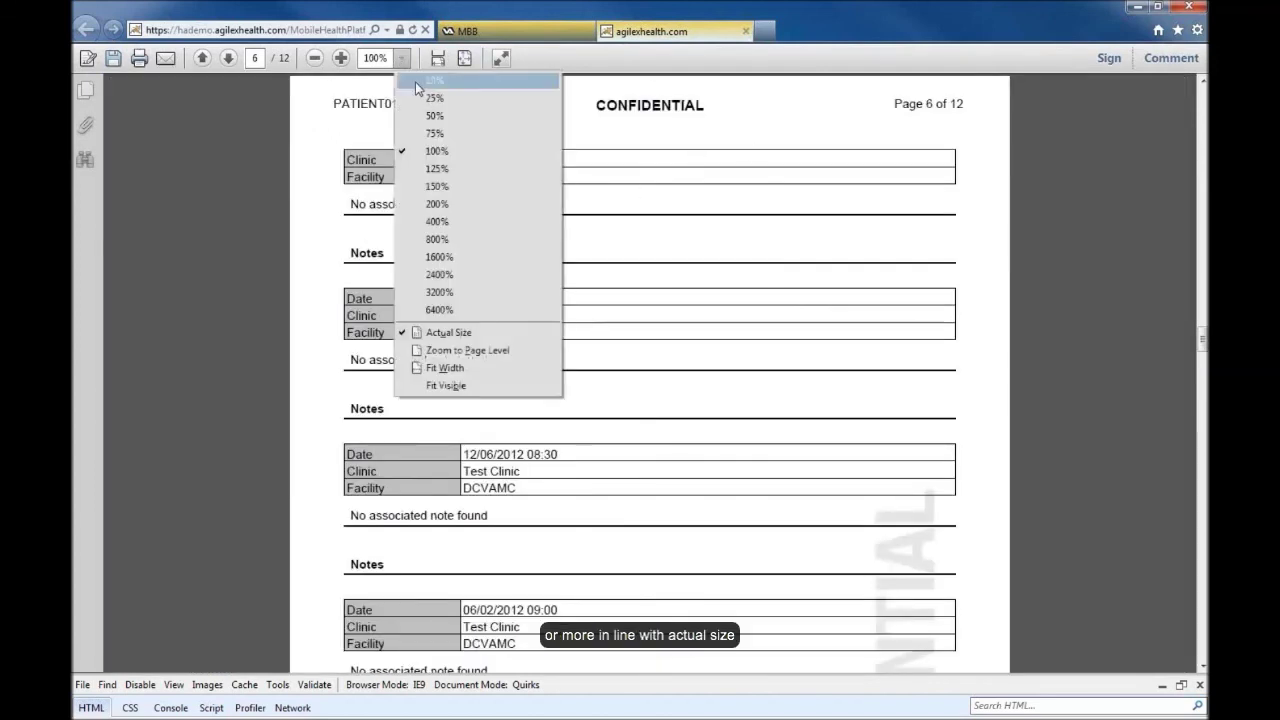
pyautogui.click(405, 186)
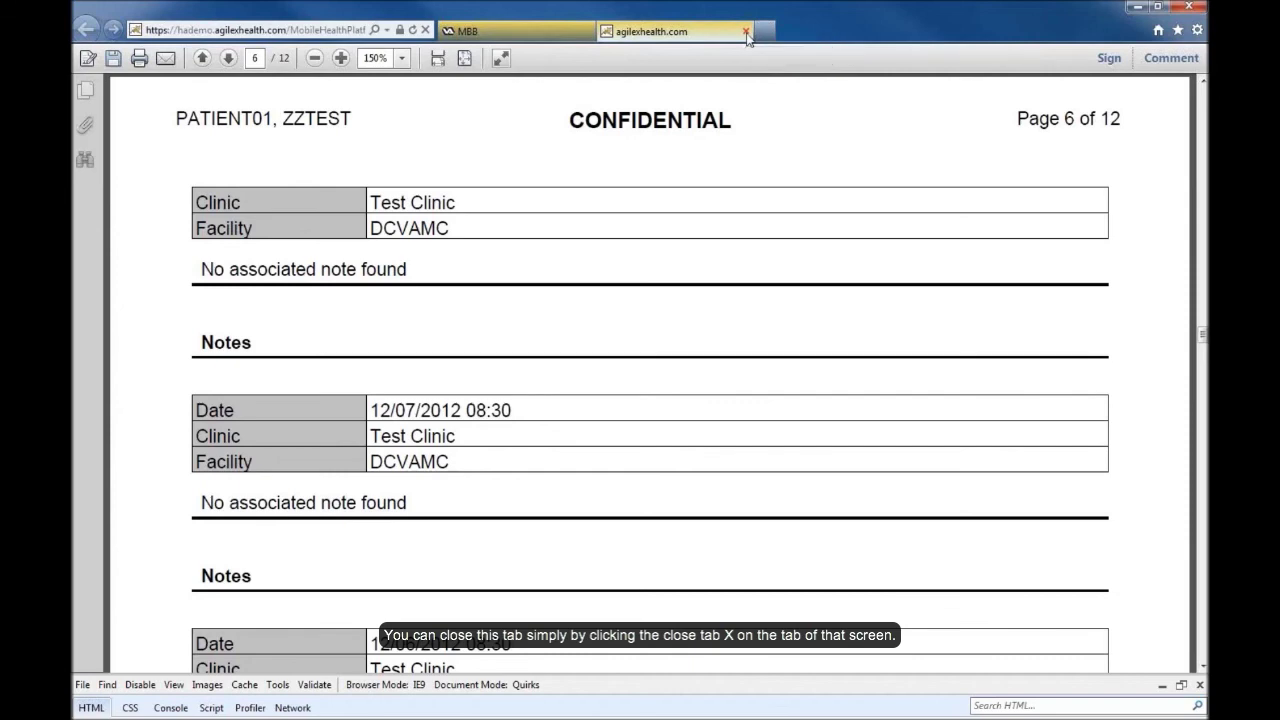
# Step: Close the agilexhealth.com PDF tab to return to the custom-range report preview
pyautogui.click(746, 32)
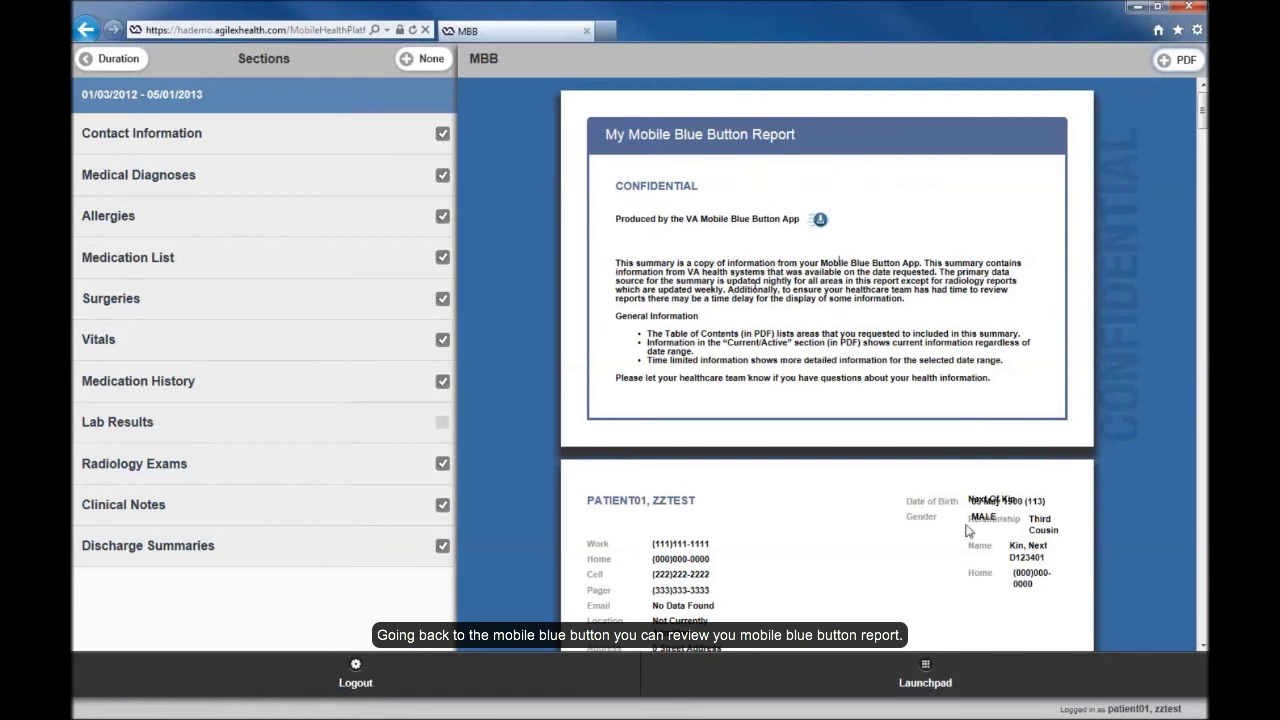
# Step: Return to the Launchpad of VA health apps and choose Logout
pyautogui.click(927, 675)
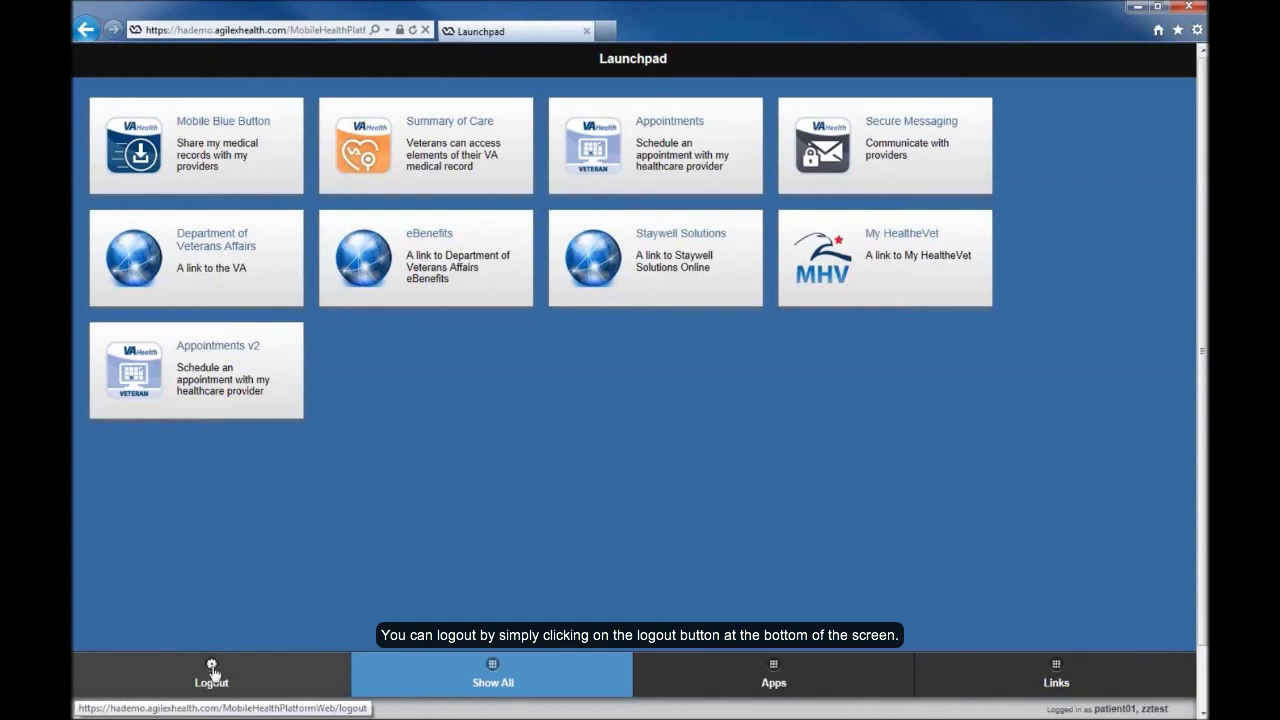
pyautogui.click(212, 673)
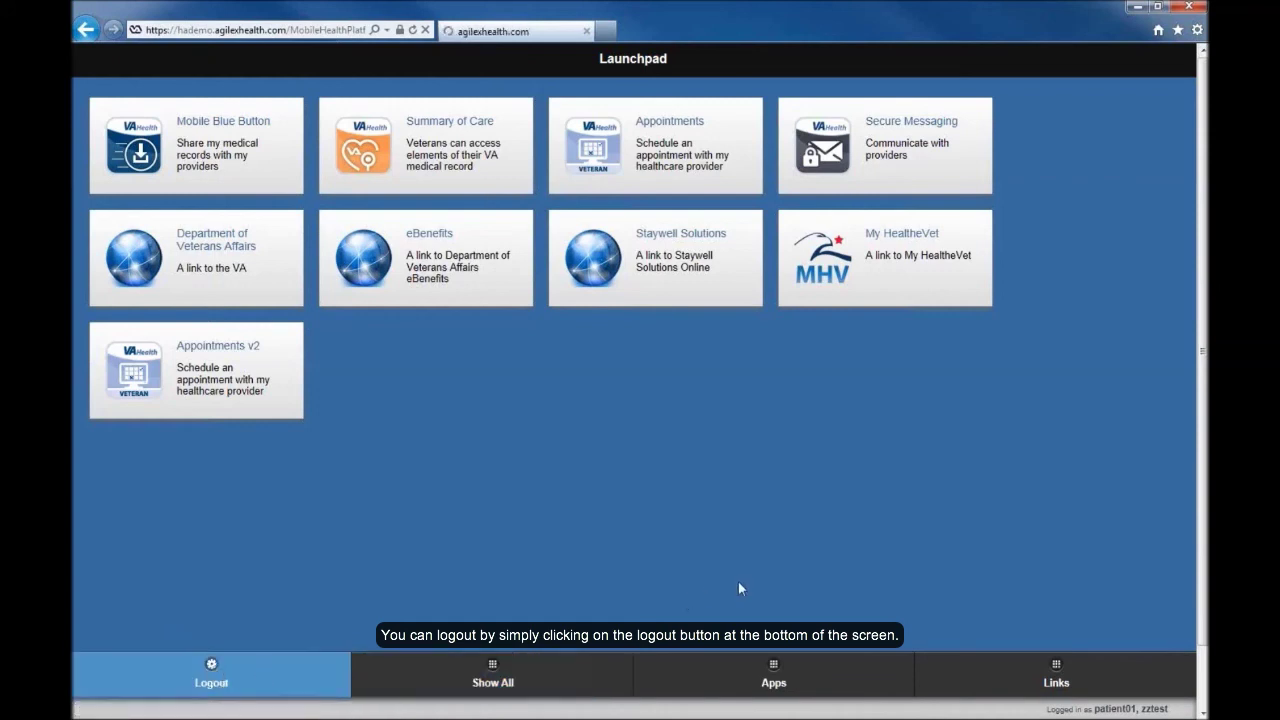